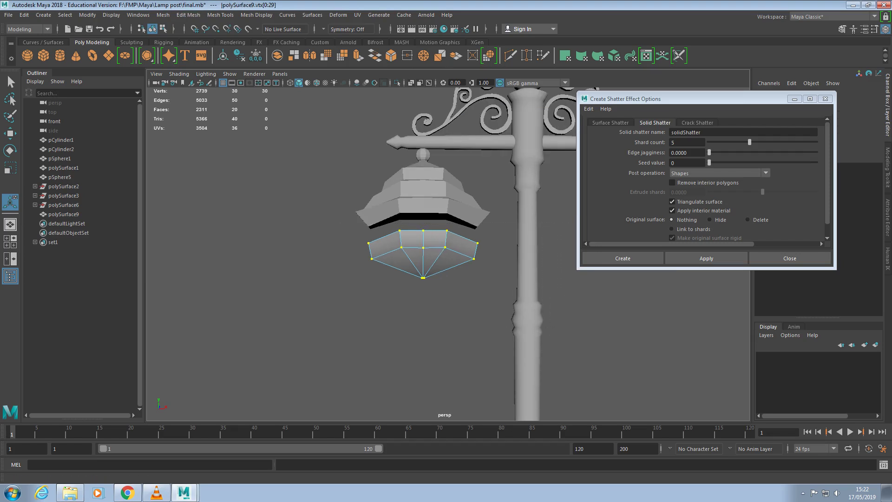
Step: Merge the selected lower shade vertices at 0.01 threshold, then orbit to view the lamp
{"action": "left_click", "coordinate": [163, 15]}
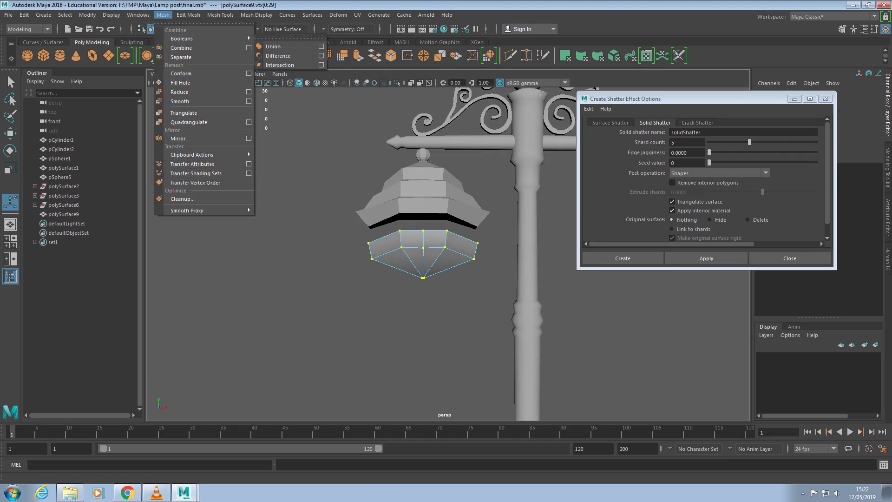
{"action": "left_click", "coordinate": [198, 113]}
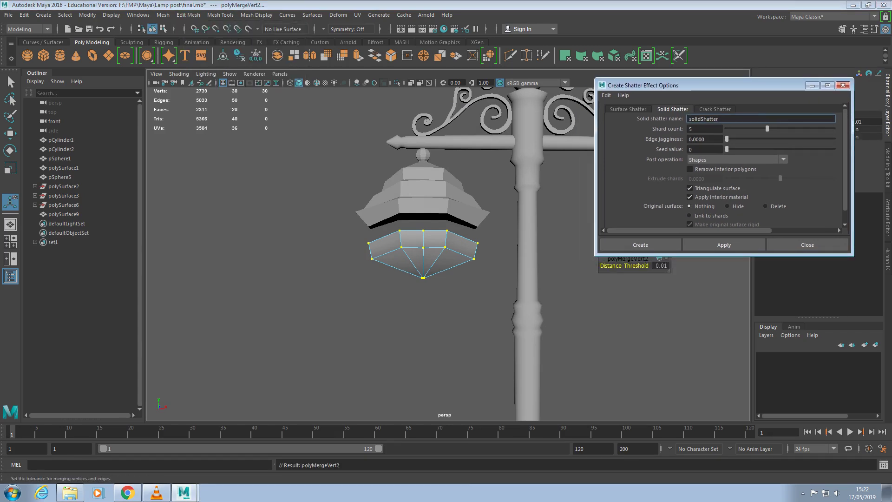
{"action": "left_click_drag", "start_coordinate": [442, 278], "coordinate": [465, 302], "text": "alt"}
{"action": "right_click_drag", "start_coordinate": [446, 218], "coordinate": [446, 202]}
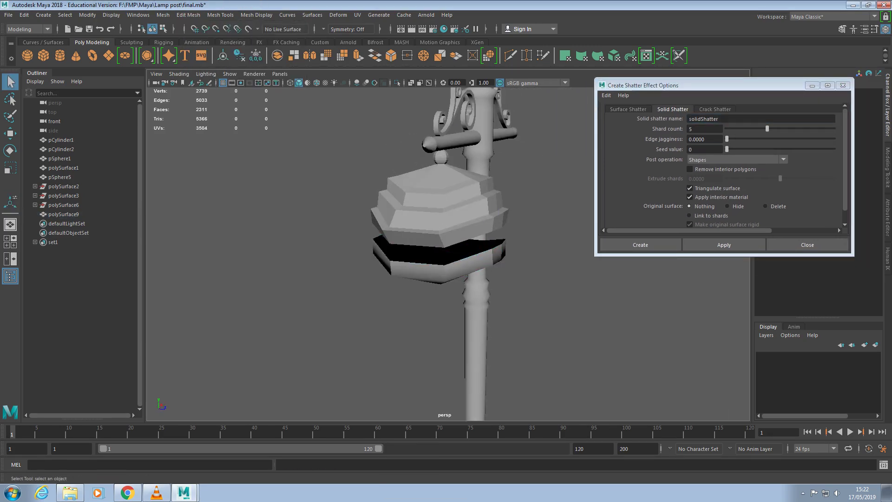
Step: Select polySurface9 and raise it with the Move tool's Y arrow toward the upper shade
{"action": "scroll", "coordinate": [441, 256], "scroll_direction": "down", "scroll_amount": 3}
{"action": "left_click", "coordinate": [428, 299]}
{"action": "mouse_move", "coordinate": [441, 302]}
{"action": "left_mouse_down", "text": "alt"}
{"action": "mouse_move", "coordinate": [469, 278]}
{"action": "mouse_move", "coordinate": [449, 260]}
{"action": "left_mouse_up", "text": "alt"}
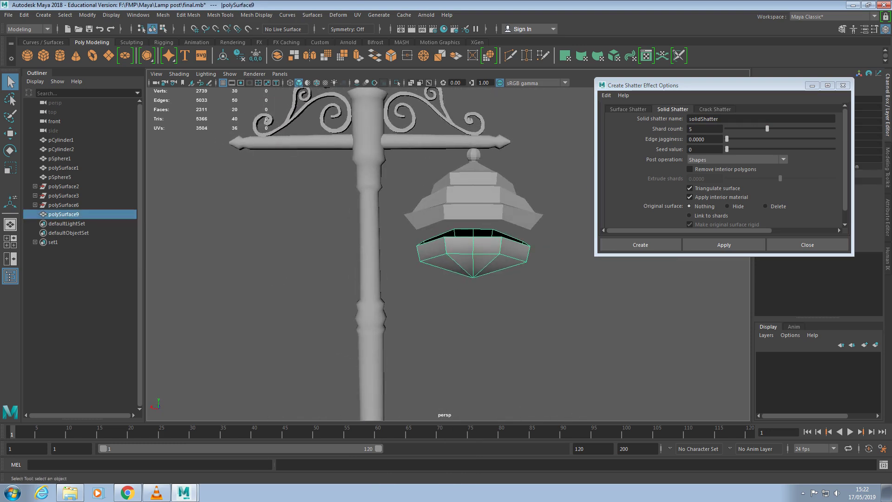
{"action": "key", "text": "w"}
{"action": "left_click_drag", "start_coordinate": [473, 223], "coordinate": [473, 215]}
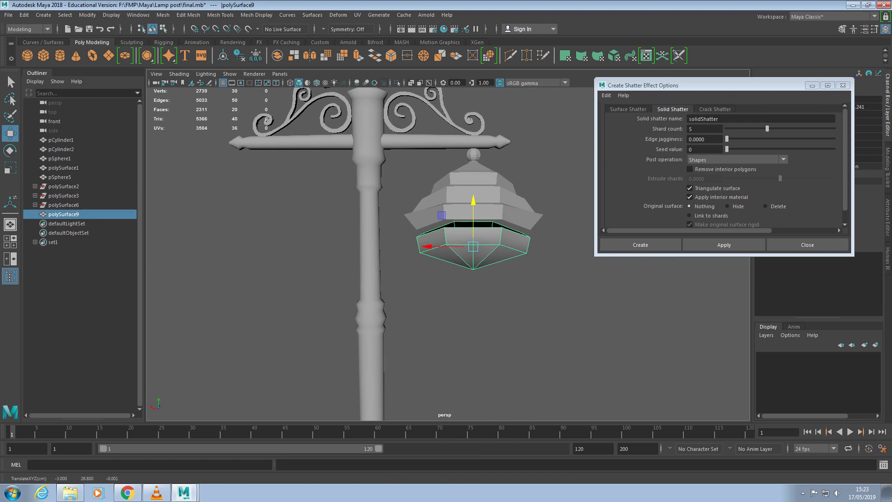
{"action": "left_click", "coordinate": [87, 14]}
{"action": "left_click", "coordinate": [87, 14]}
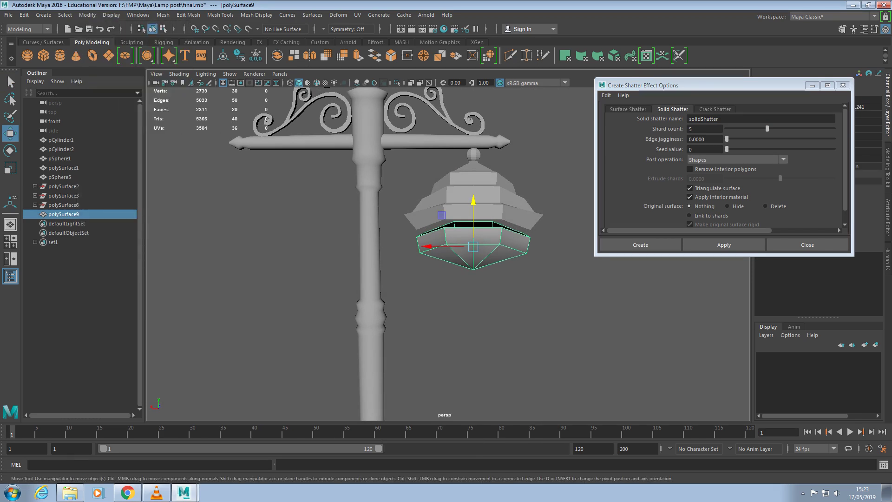
{"action": "left_click", "coordinate": [24, 15]}
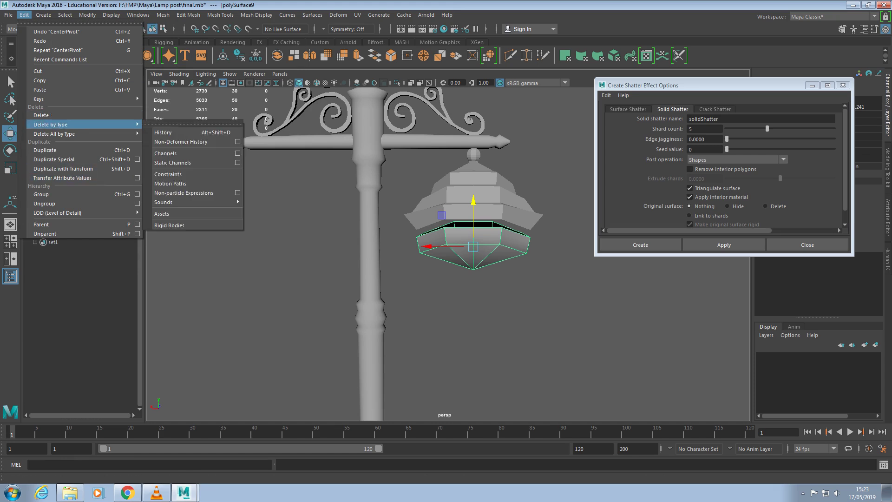
Step: Run Edit > Delete All by Type > History on the scene's objects
{"action": "key", "text": "Escape"}
{"action": "left_click", "coordinate": [24, 15]}
{"action": "mouse_move", "coordinate": [55, 133]}
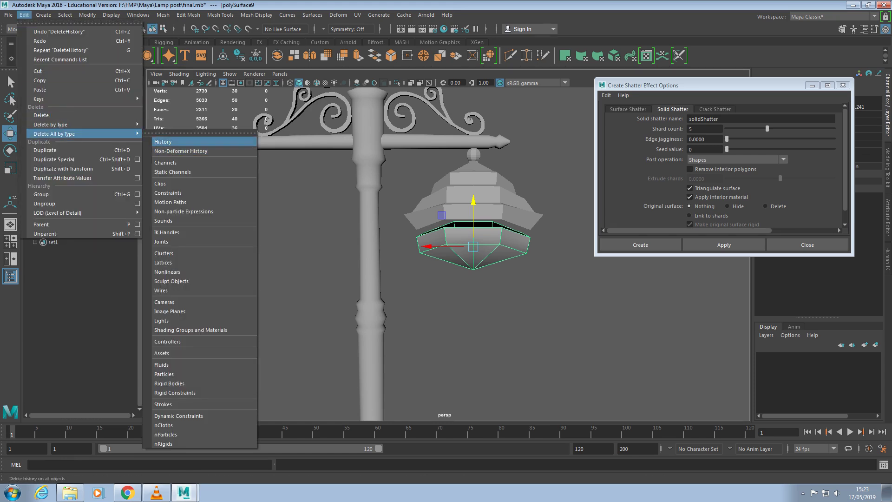
{"action": "left_click", "coordinate": [181, 151]}
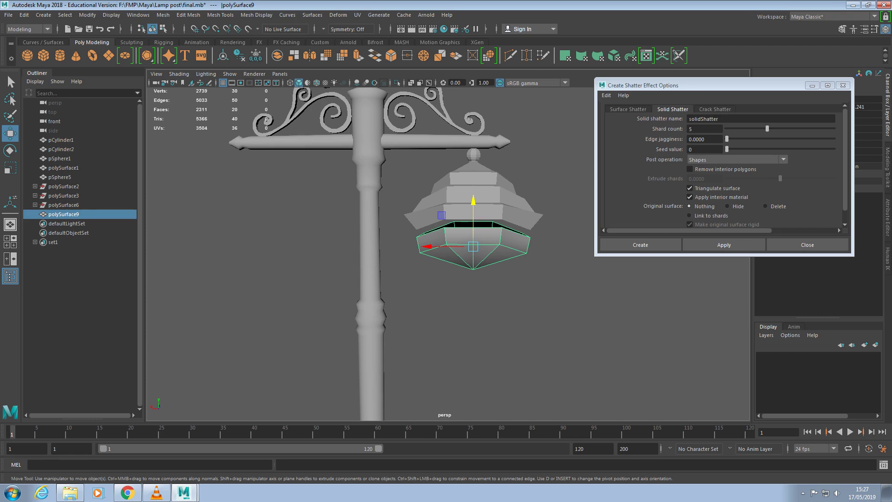
Step: Drag the Shatter options window aside to uncover the Channel Box and lamp shade
{"action": "left_click_drag", "start_coordinate": [674, 85], "coordinate": [557, 156]}
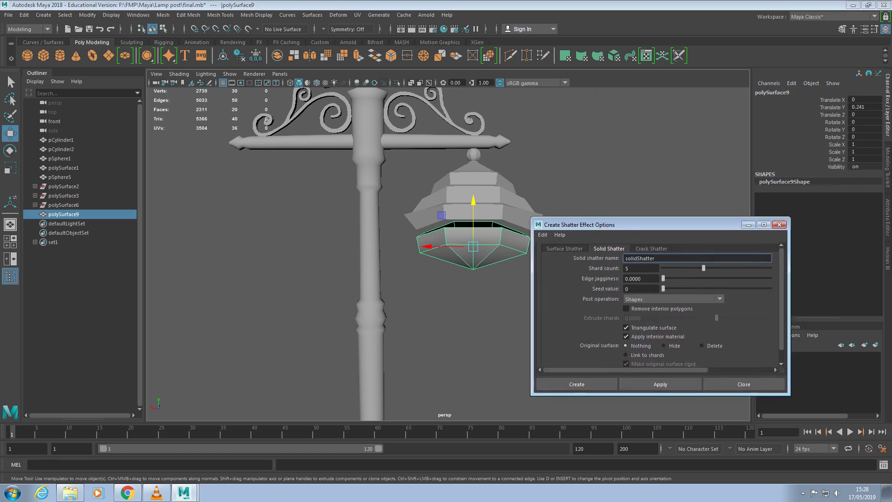
{"action": "left_click", "coordinate": [88, 15]}
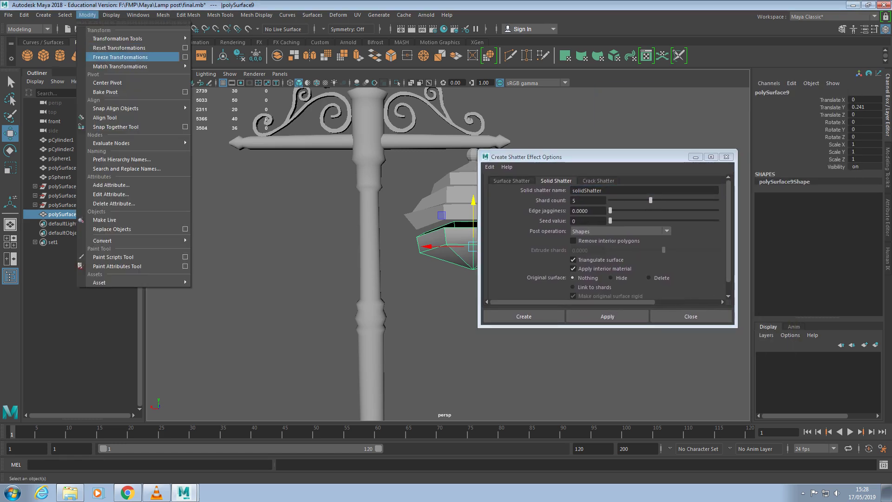
{"action": "key", "text": "Escape"}
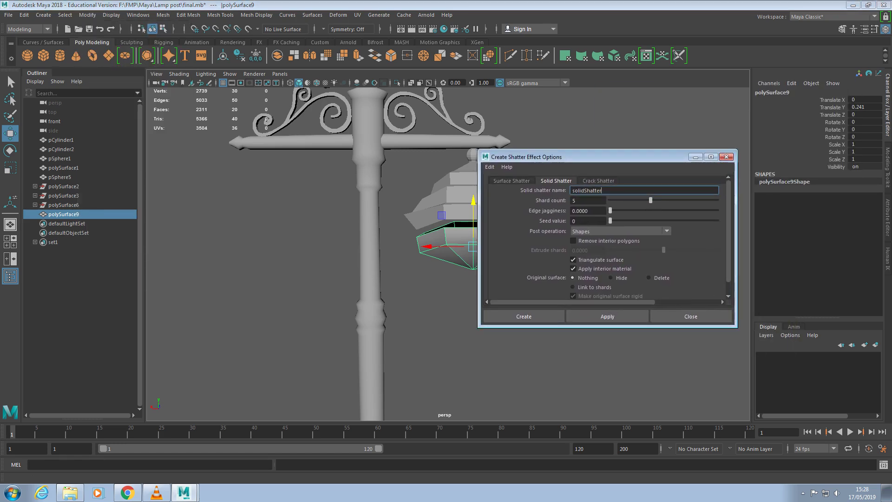
{"action": "left_click_drag", "start_coordinate": [604, 156], "coordinate": [718, 169]}
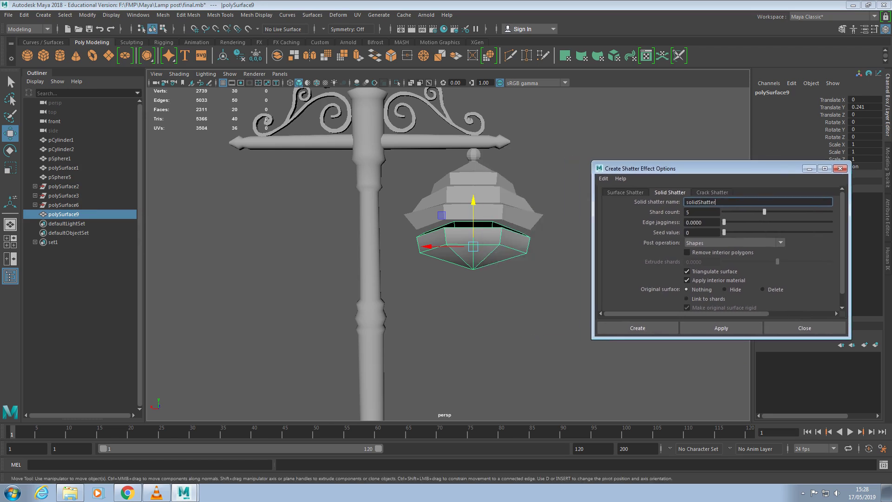
Step: Reset polySurface9's Translate Y to 0, then raise it to about 0.463
{"action": "left_click", "coordinate": [864, 107]}
{"action": "type", "text": "0"}
{"action": "key", "text": "Return"}
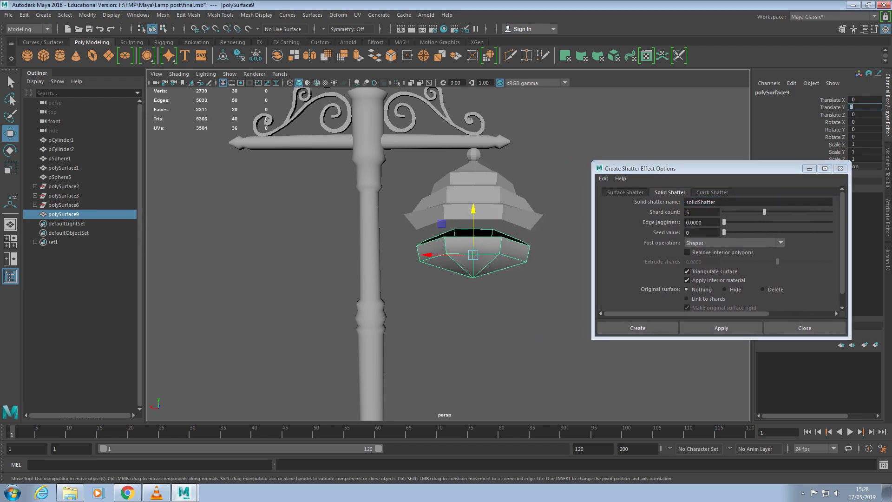
{"action": "left_click_drag", "start_coordinate": [473, 213], "coordinate": [473, 198]}
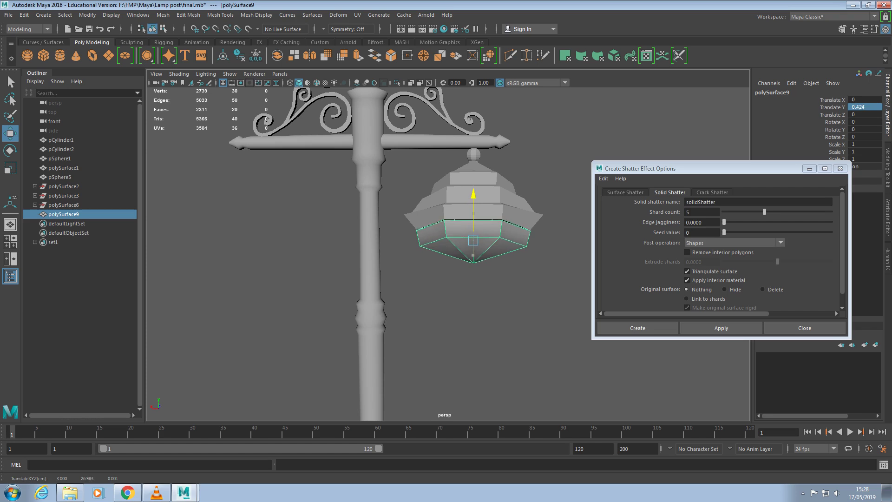
{"action": "left_click_drag", "start_coordinate": [473, 195], "coordinate": [473, 194]}
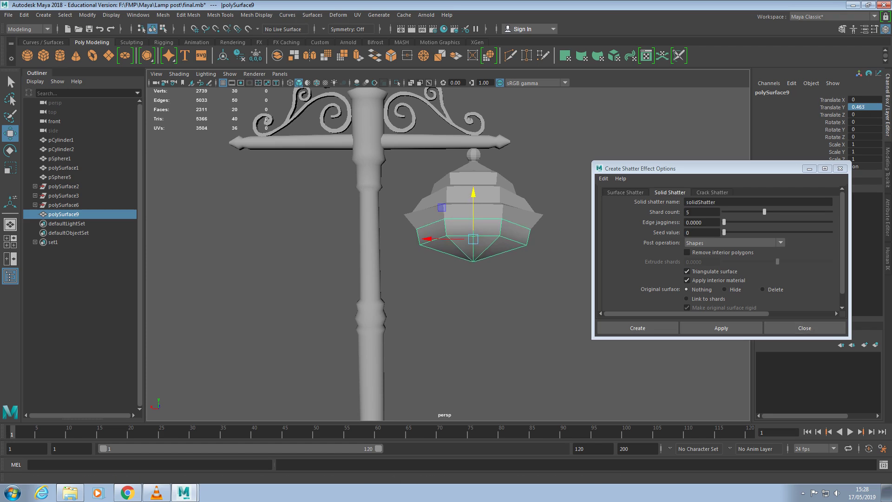
{"action": "left_click", "coordinate": [87, 15]}
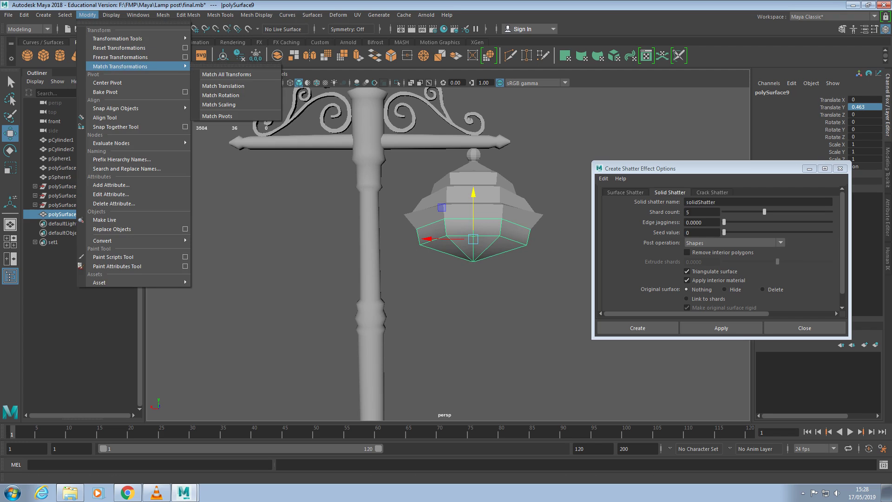
Step: Freeze polySurface9's transforms and try a Solid Shatter with 10 shards
{"action": "left_click", "coordinate": [120, 57]}
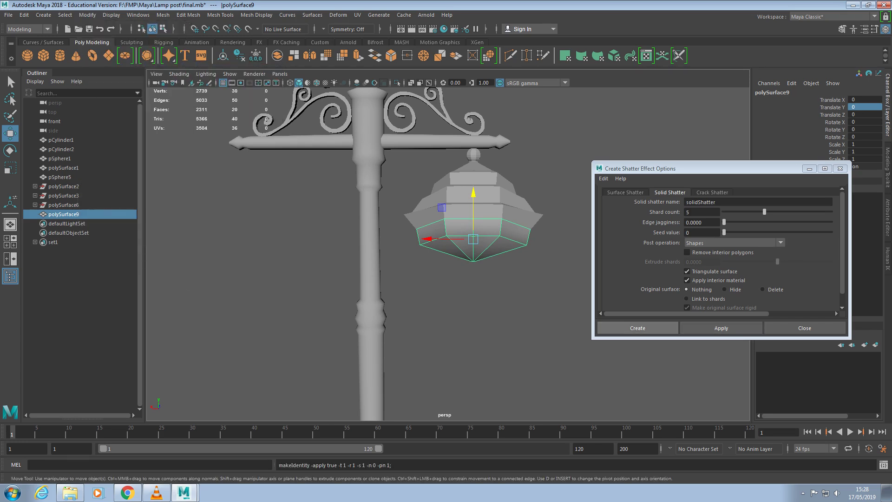
{"action": "left_click", "coordinate": [702, 212]}
{"action": "type", "text": "10"}
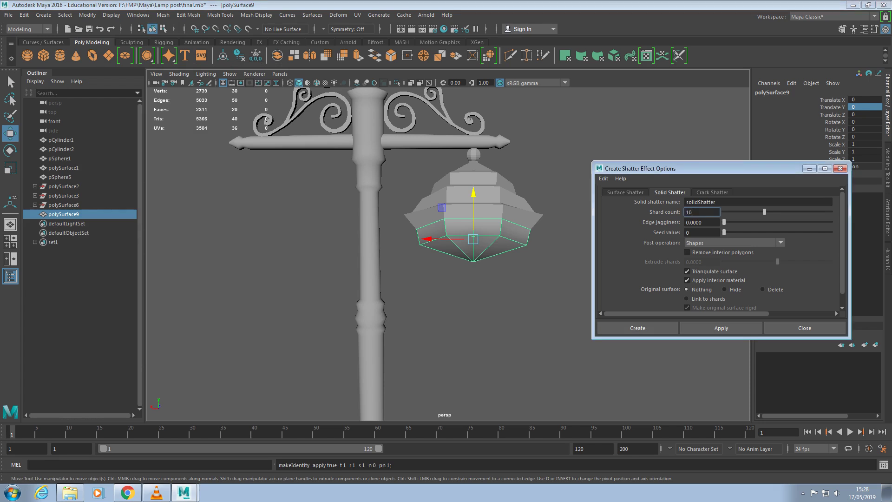
{"action": "left_click", "coordinate": [637, 328]}
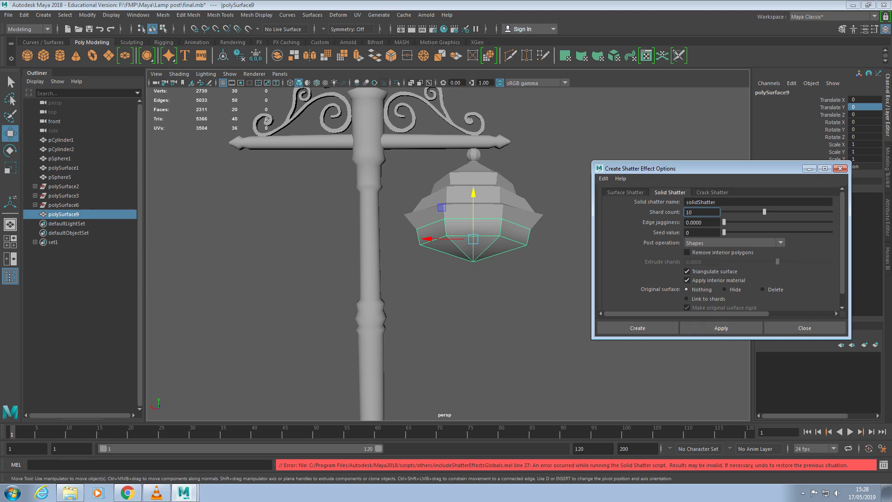
{"action": "mouse_move", "coordinate": [697, 168]}
{"action": "left_mouse_down"}
{"action": "mouse_move", "coordinate": [540, 279]}
{"action": "mouse_move", "coordinate": [537, 294]}
{"action": "left_mouse_up"}
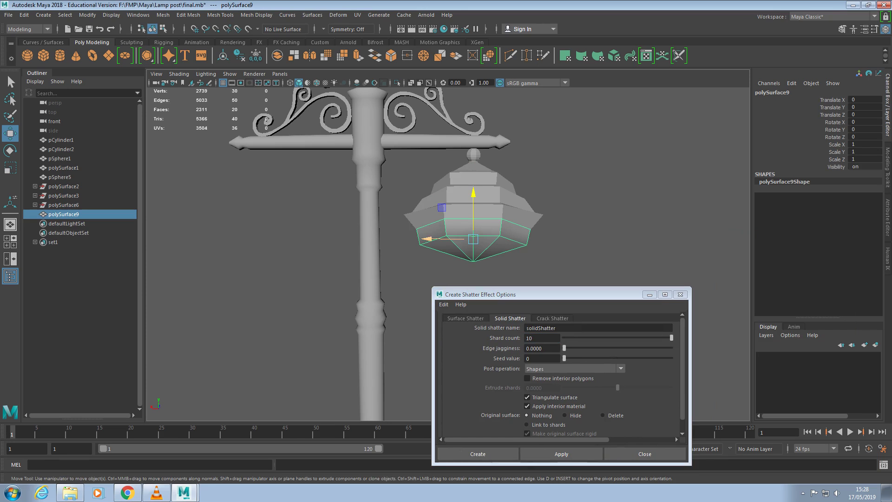
Step: Clear all history, then retry Solid Shatter and Surface Shatter on the shade ring
{"action": "left_click", "coordinate": [23, 15]}
{"action": "mouse_move", "coordinate": [50, 124]}
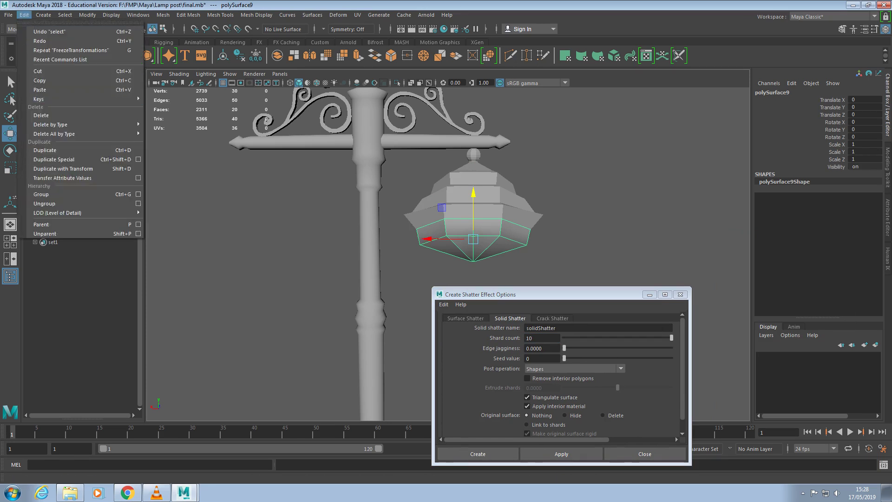
{"action": "left_click", "coordinate": [168, 140]}
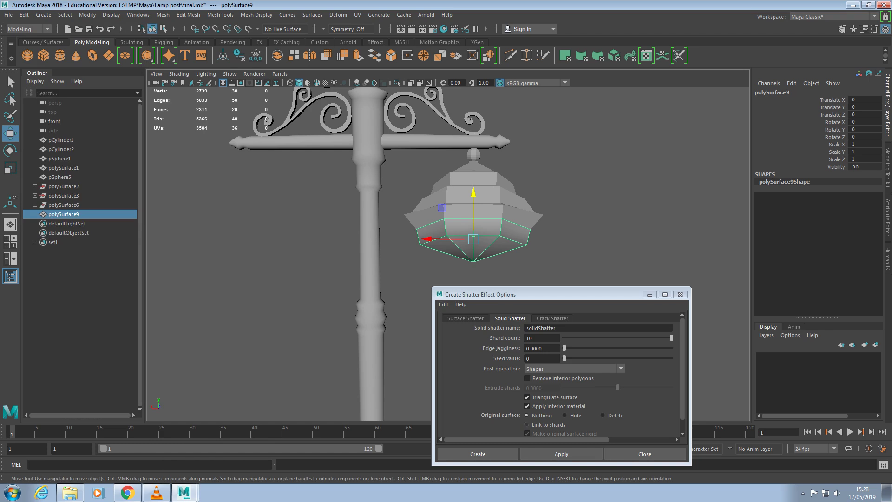
{"action": "left_click", "coordinate": [561, 454]}
{"action": "left_click_drag", "start_coordinate": [511, 294], "coordinate": [108, 209]}
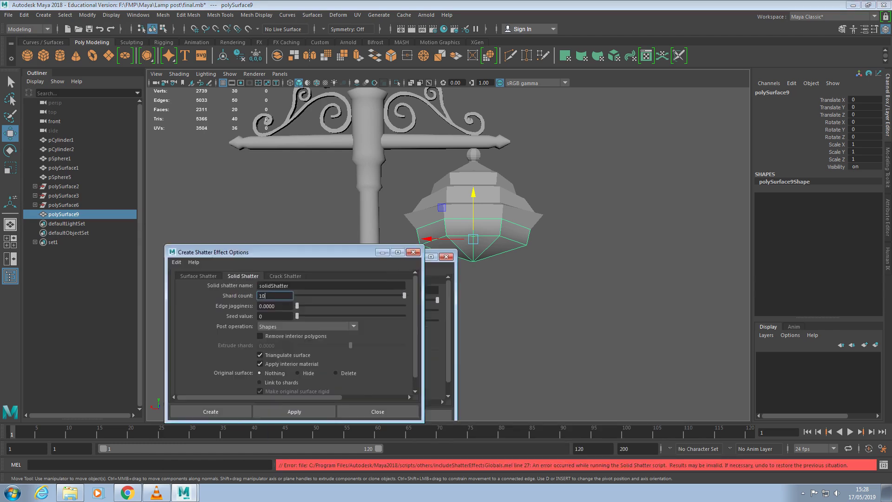
{"action": "left_click", "coordinate": [63, 233]}
{"action": "left_click", "coordinate": [159, 369]}
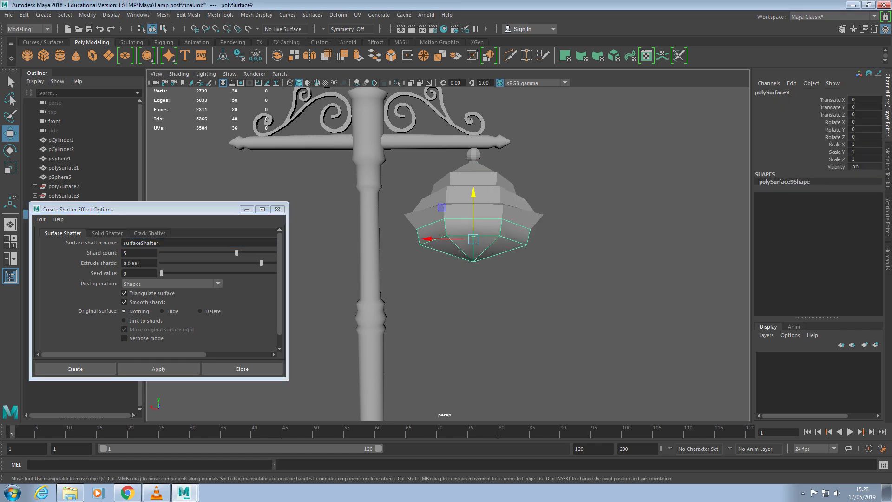
Step: Drag the lower shade piece down, then undo back to its original position
{"action": "middle_click_drag", "start_coordinate": [424, 239], "coordinate": [425, 296]}
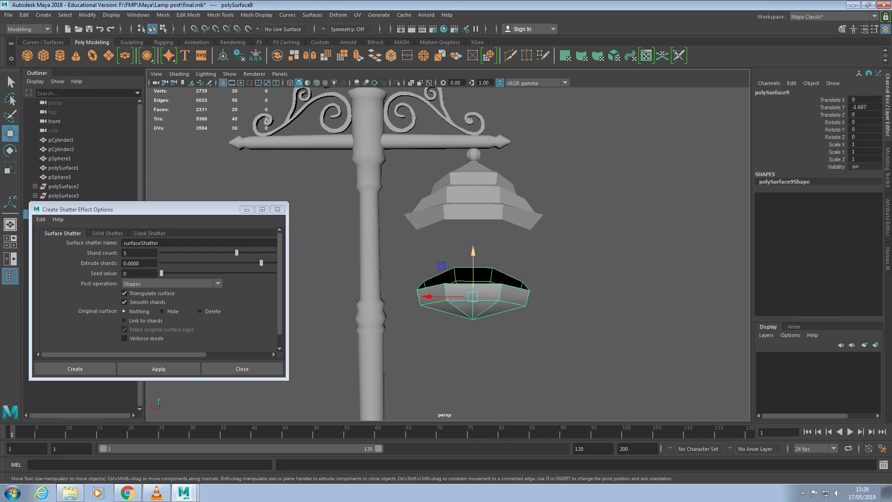
{"action": "key", "text": "ctrl+z"}
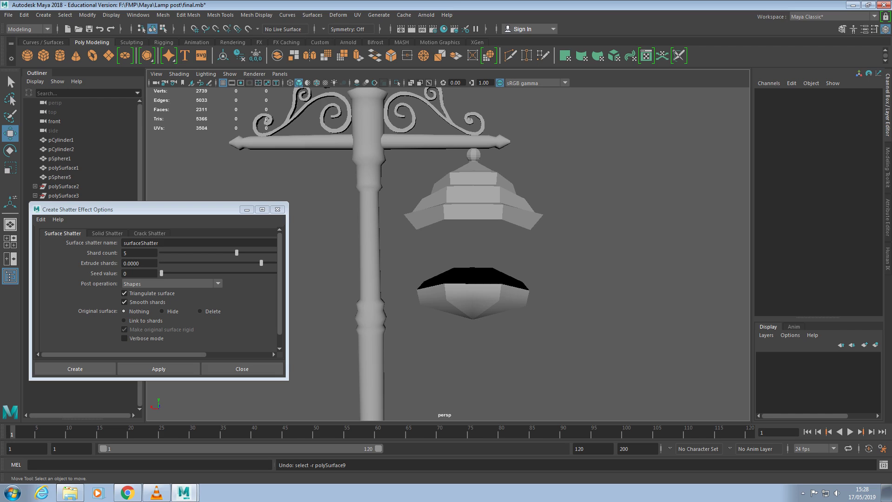
{"action": "key", "text": "ctrl+z"}
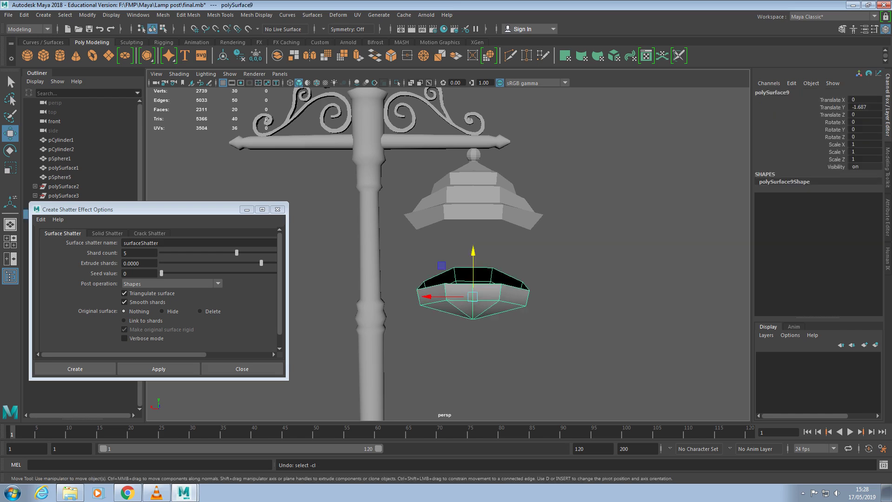
{"action": "key", "text": "ctrl+z"}
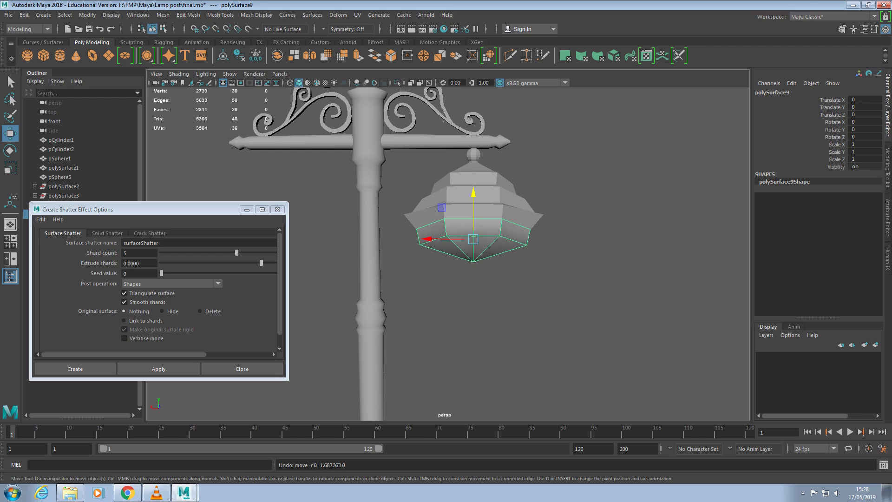
Step: Delete non-deformer history from all objects via Edit > Delete All by Type
{"action": "left_click", "coordinate": [24, 14]}
{"action": "mouse_move", "coordinate": [77, 124]}
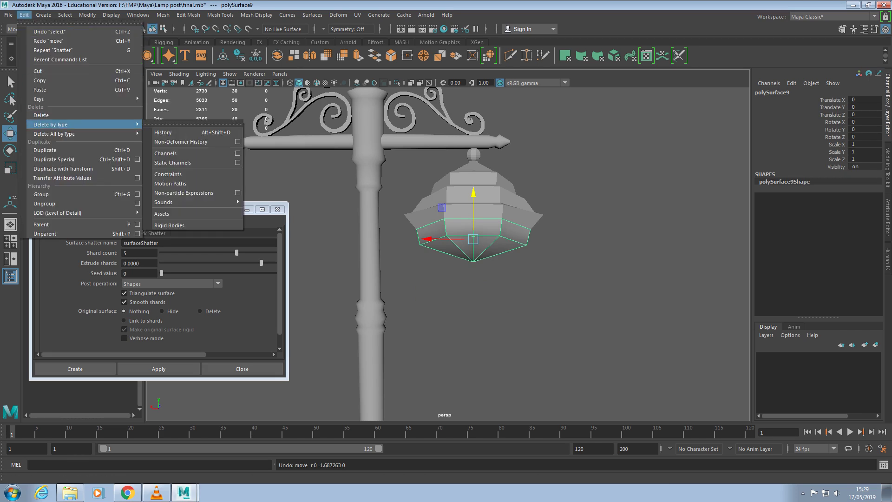
{"action": "left_click", "coordinate": [181, 142]}
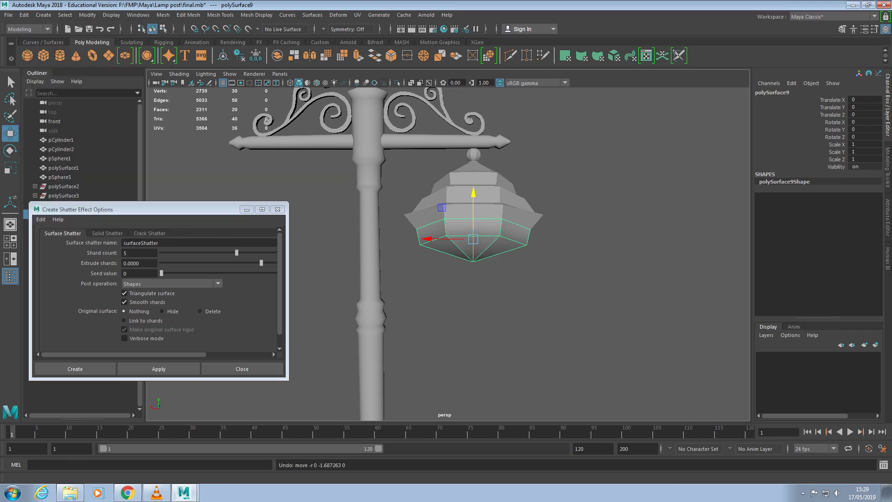
{"action": "left_click", "coordinate": [23, 14]}
{"action": "mouse_move", "coordinate": [54, 133]}
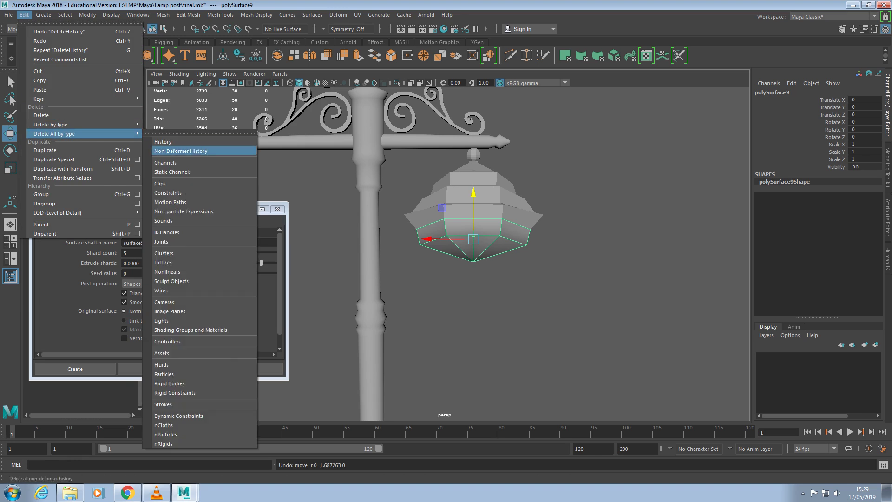
{"action": "left_click", "coordinate": [181, 151]}
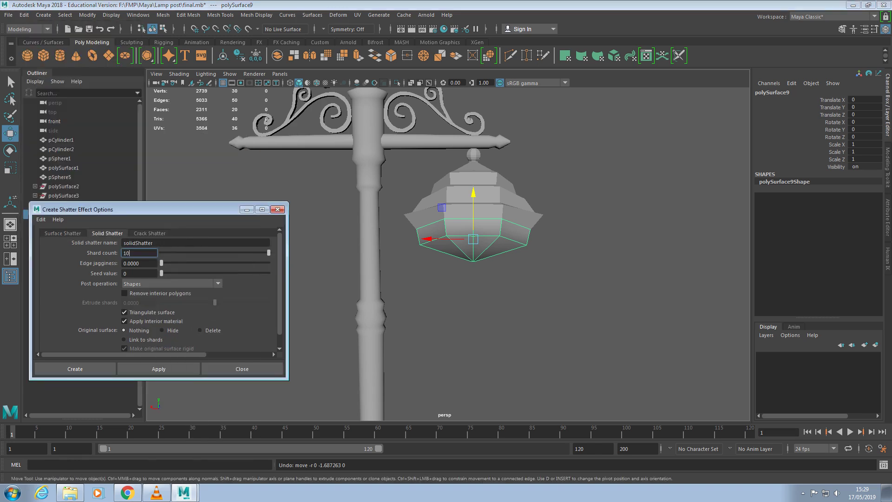
Step: Reset the Solid Shatter settings to 5 shards and apply it to the lamp shade
{"action": "left_click", "coordinate": [41, 219]}
{"action": "left_click", "coordinate": [52, 237]}
{"action": "left_click", "coordinate": [158, 369]}
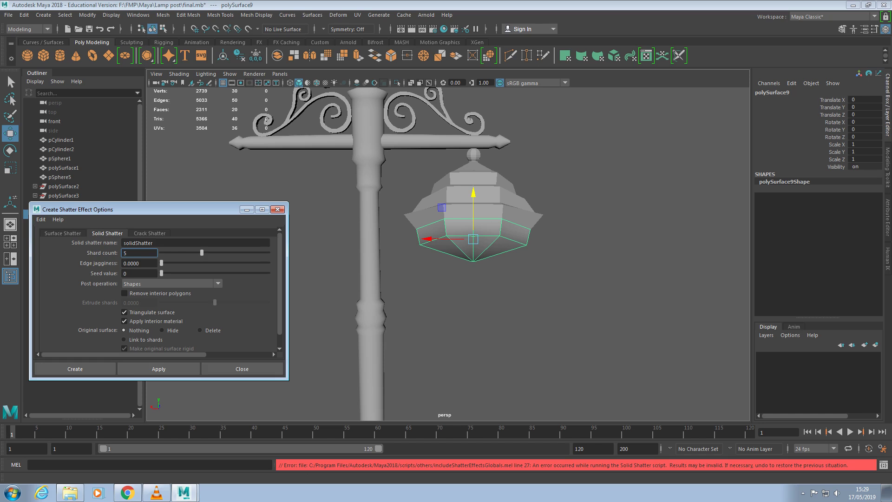
{"action": "key", "text": "Return"}
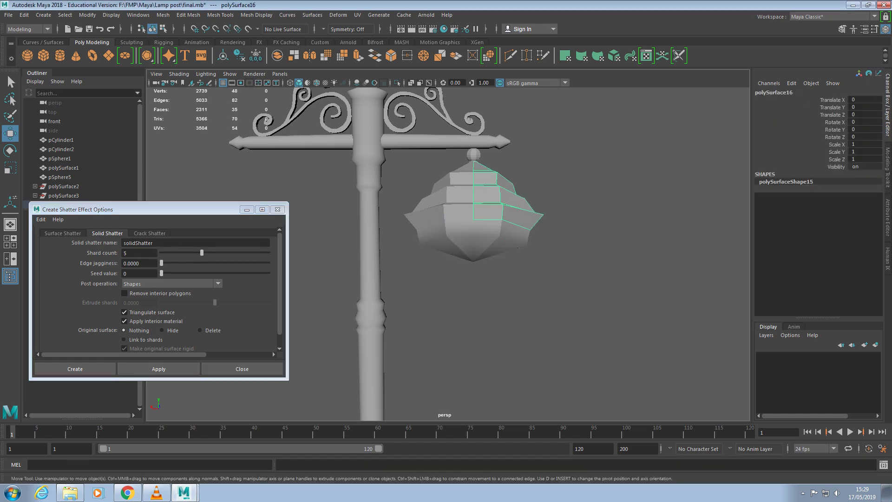
Step: Move pSphere6 up and beside the lamp post, then apply Solid Shatter to it
{"action": "left_click", "coordinate": [132, 412]}
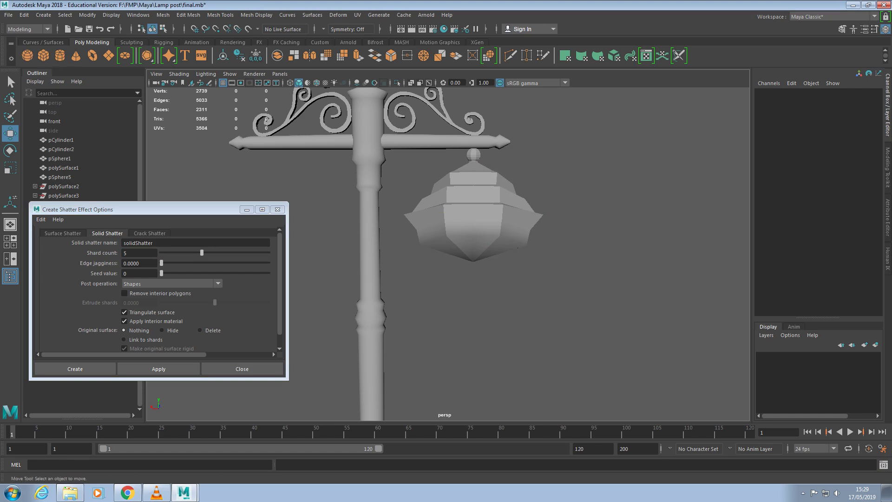
{"action": "key", "text": "ctrl+z"}
{"action": "key", "text": "a"}
{"action": "left_click_drag", "start_coordinate": [441, 302], "coordinate": [441, 229]}
{"action": "left_click_drag", "start_coordinate": [418, 262], "coordinate": [539, 262]}
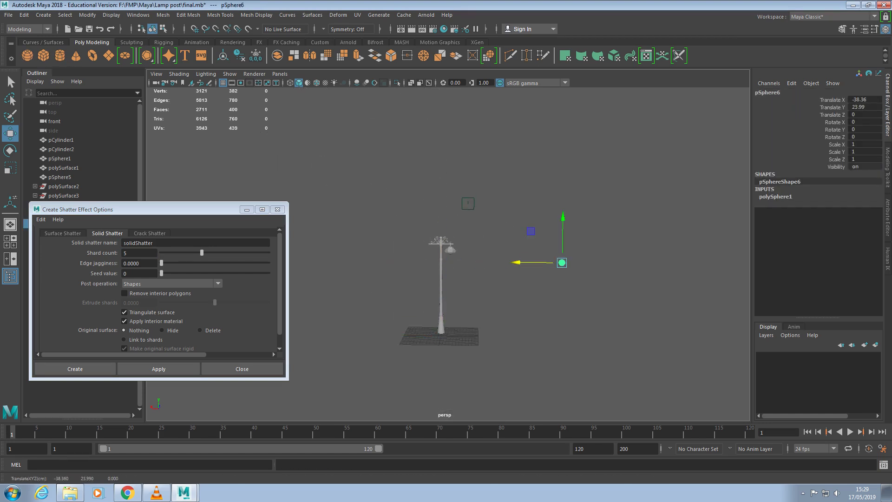
{"action": "scroll", "coordinate": [539, 261], "scroll_direction": "up", "scroll_amount": 3}
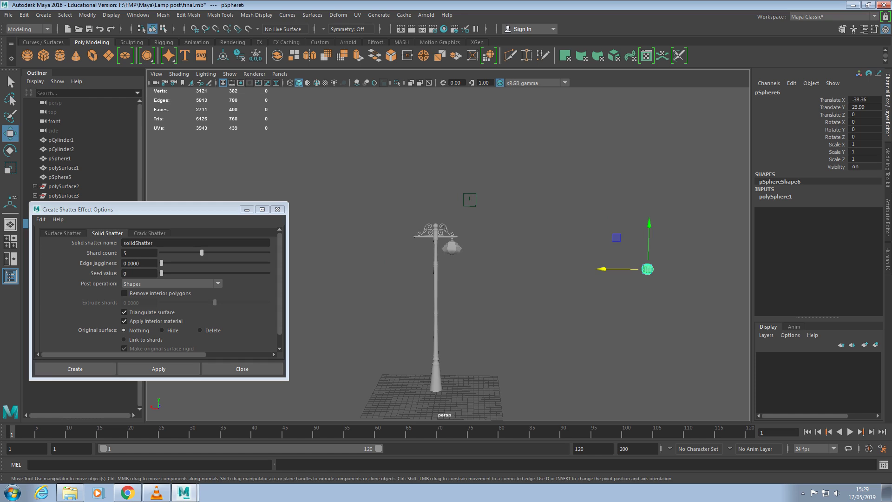
{"action": "key", "text": "f"}
{"action": "left_click", "coordinate": [75, 369]}
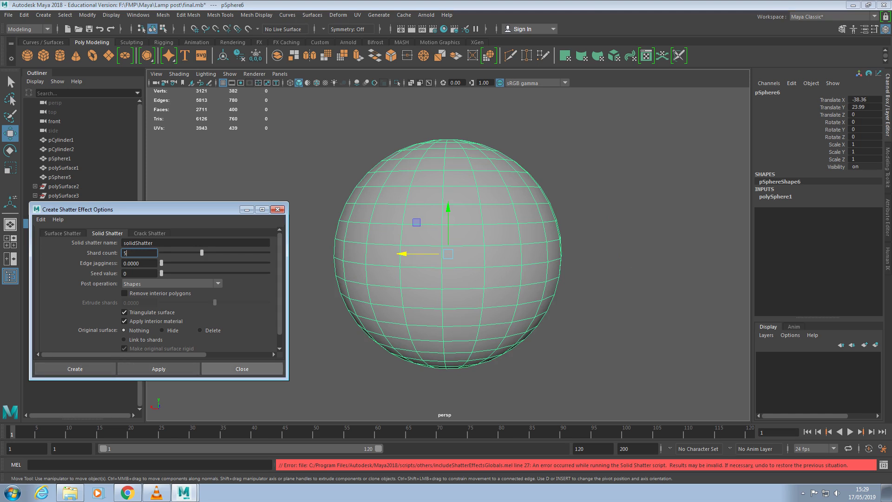
Step: Close the Create Shatter Effect Options dialog and clear the selection
{"action": "left_click", "coordinate": [40, 219]}
{"action": "key", "text": "Escape"}
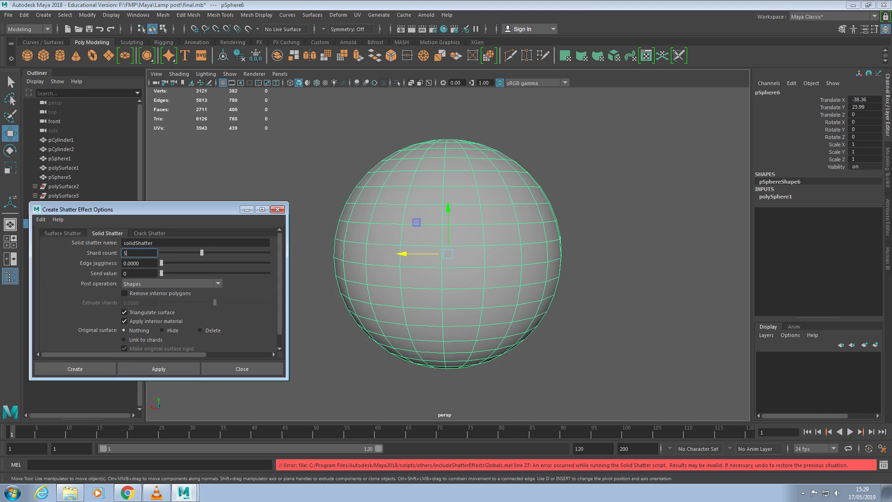
{"action": "left_click", "coordinate": [241, 368]}
{"action": "left_click", "coordinate": [651, 279]}
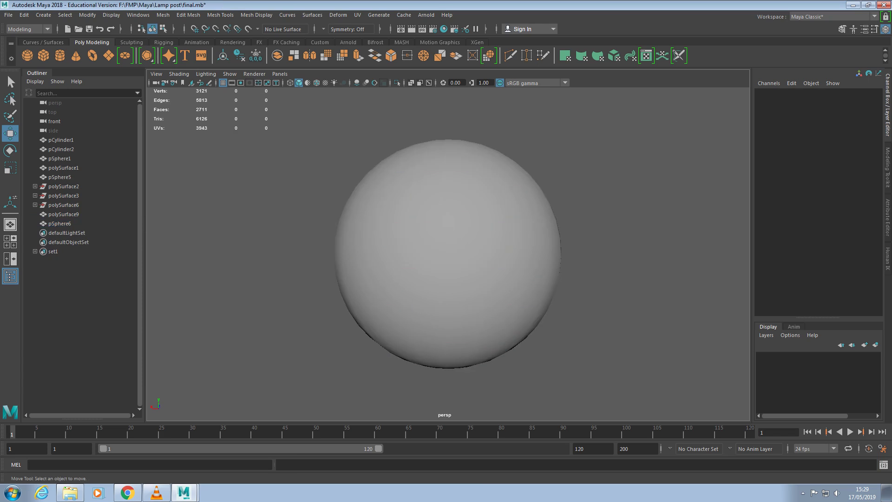
Step: Delete pSphere6 and reframe the view centred on the lamp post
{"action": "key", "text": "Delete"}
{"action": "key", "text": "a"}
{"action": "middle_click_drag", "start_coordinate": [450, 198], "coordinate": [465, 199], "text": "alt"}
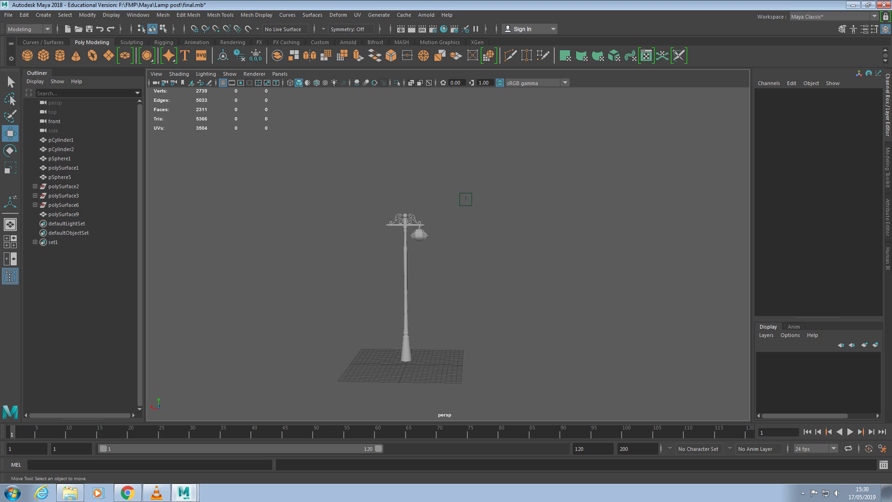
Step: Zoom into the lamp head and select polySurface9 together with upper shade polySurface16
{"action": "scroll", "coordinate": [466, 198], "scroll_direction": "up", "scroll_amount": 2}
{"action": "scroll", "coordinate": [468, 194], "scroll_direction": "up", "scroll_amount": 5}
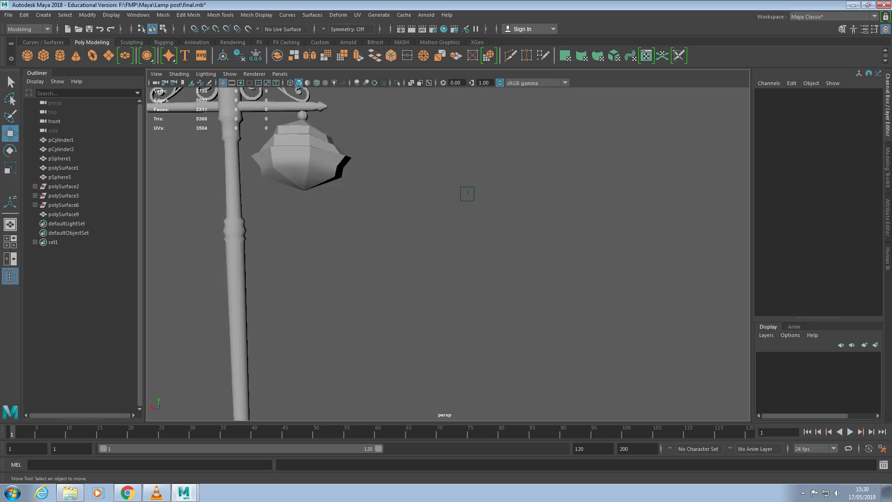
{"action": "left_click", "coordinate": [302, 149]}
{"action": "left_click", "coordinate": [468, 194]}
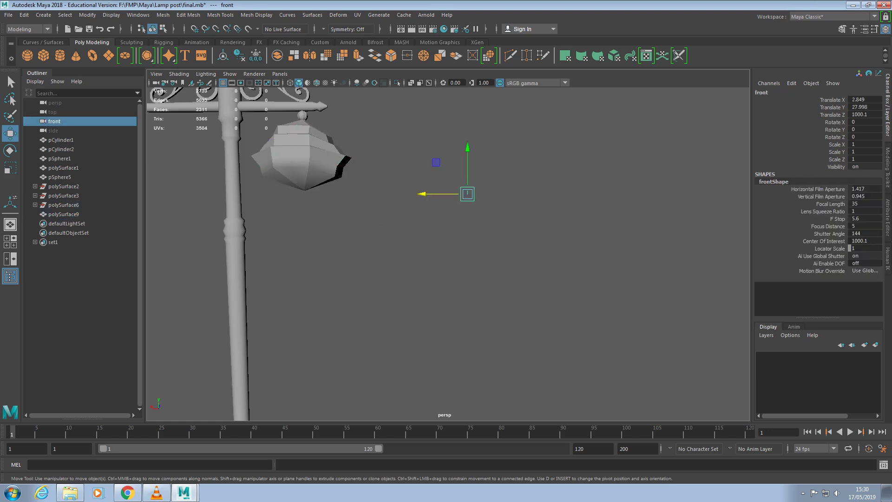
{"action": "mouse_move", "coordinate": [468, 194]}
{"action": "left_mouse_down", "text": "alt"}
{"action": "mouse_move", "coordinate": [307, 405]}
{"action": "mouse_move", "coordinate": [455, 279]}
{"action": "mouse_move", "coordinate": [343, 353]}
{"action": "mouse_move", "coordinate": [325, 279]}
{"action": "left_mouse_up", "text": "alt"}
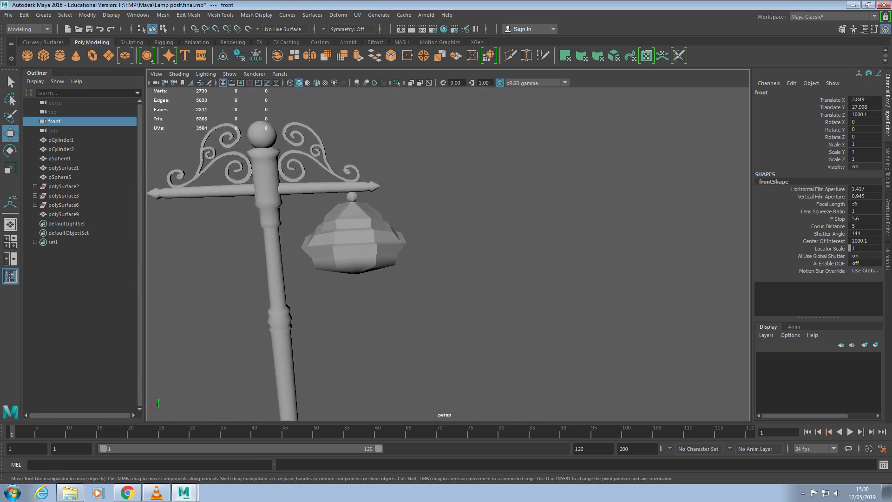
{"action": "scroll", "coordinate": [353, 237], "scroll_direction": "up", "scroll_amount": 3}
{"action": "left_click", "coordinate": [319, 251]}
{"action": "left_click_drag", "start_coordinate": [325, 279], "coordinate": [344, 261], "text": "alt"}
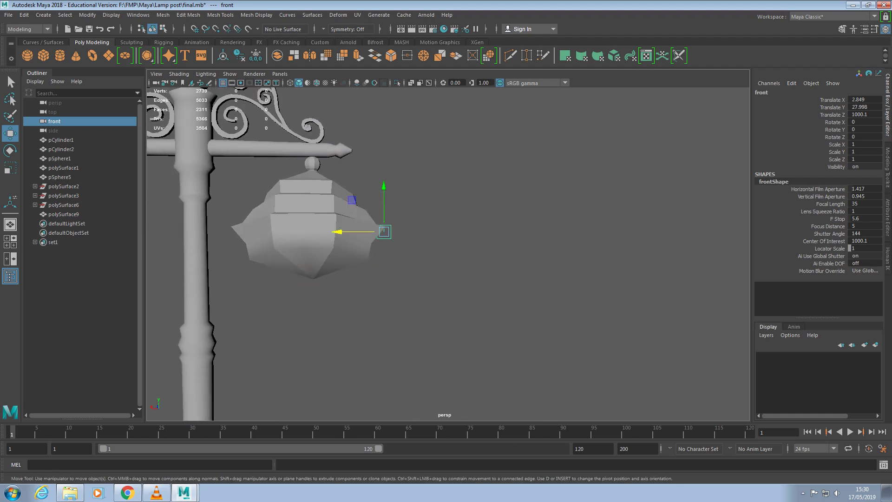
{"action": "left_click", "coordinate": [326, 200], "text": "shift"}
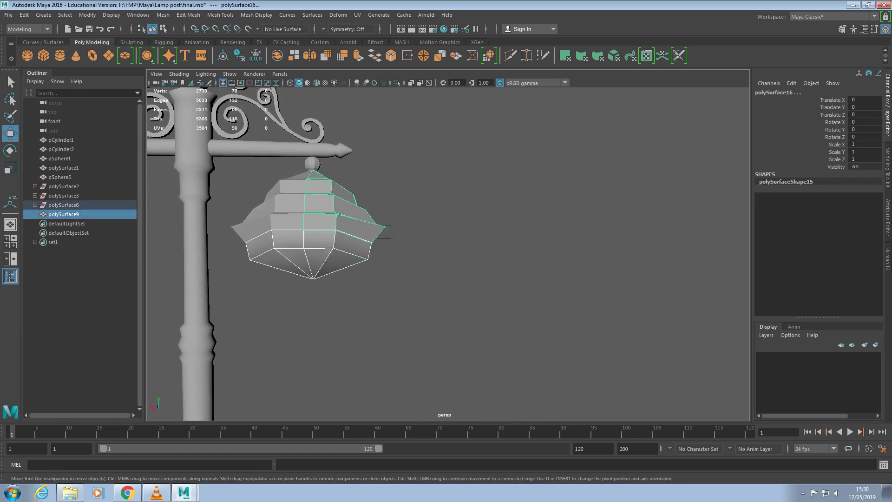
Step: Combine shade pieces polySurface16 and polySurface15 into one mesh
{"action": "left_click", "coordinate": [465, 302]}
{"action": "left_click", "coordinate": [321, 199]}
{"action": "left_click", "coordinate": [253, 226], "text": "shift"}
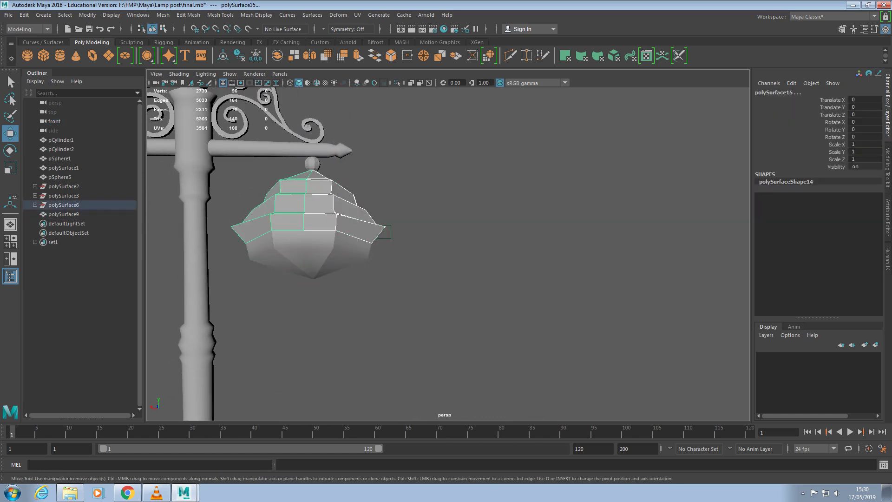
{"action": "left_click", "coordinate": [111, 15]}
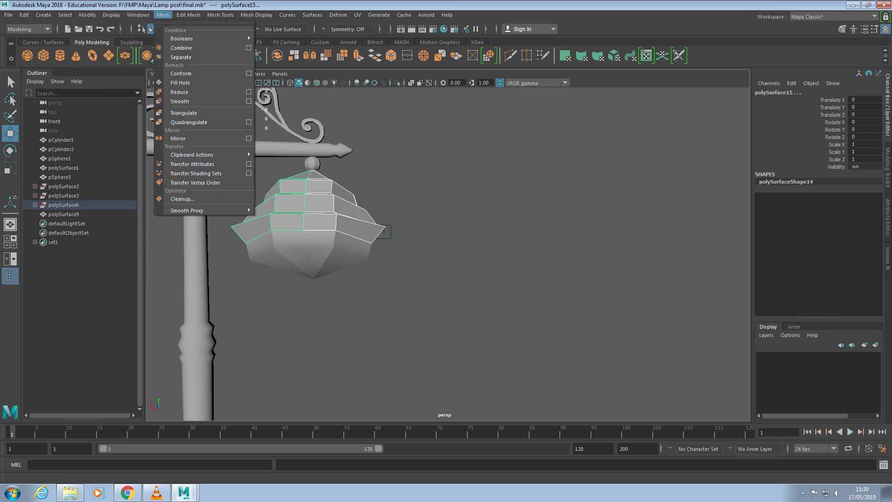
{"action": "left_click", "coordinate": [185, 48]}
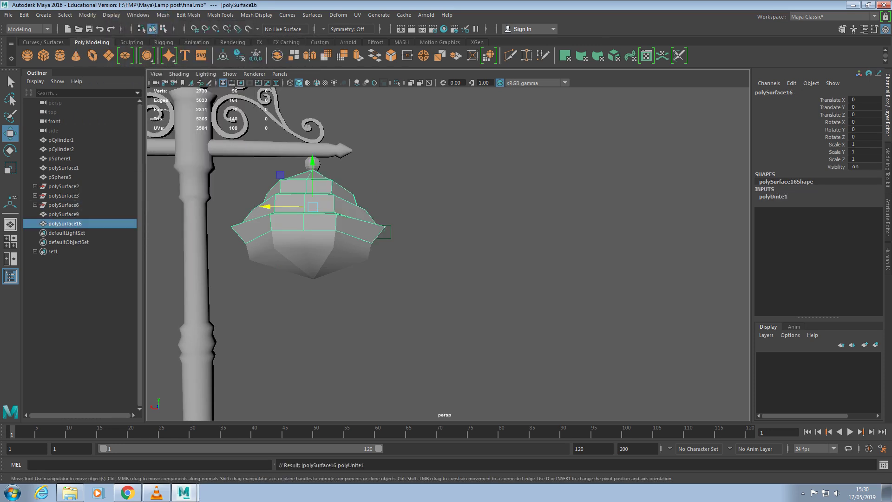
Step: Merge all the combined shade's vertices at 0.01 threshold, then return to Object Mode
{"action": "right_click_drag", "start_coordinate": [348, 207], "coordinate": [319, 205]}
{"action": "left_click_drag", "start_coordinate": [217, 153], "coordinate": [422, 291]}
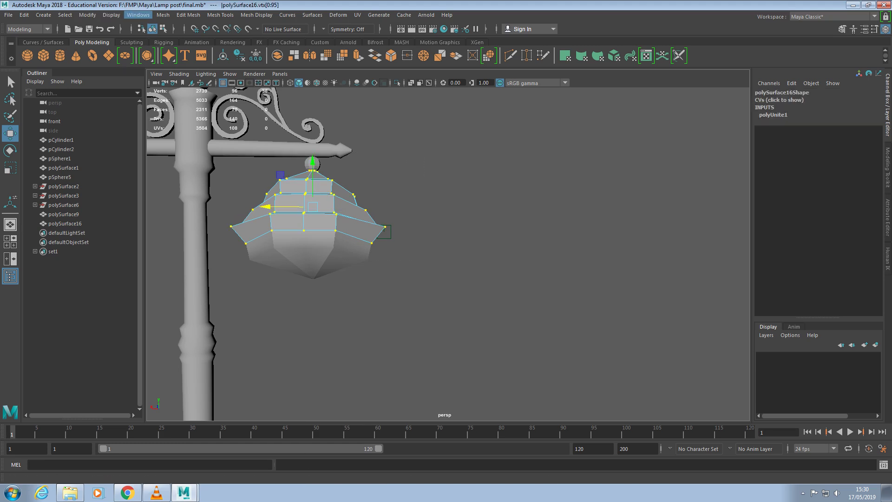
{"action": "left_click", "coordinate": [163, 14]}
{"action": "mouse_move", "coordinate": [188, 15]}
{"action": "left_click", "coordinate": [198, 113]}
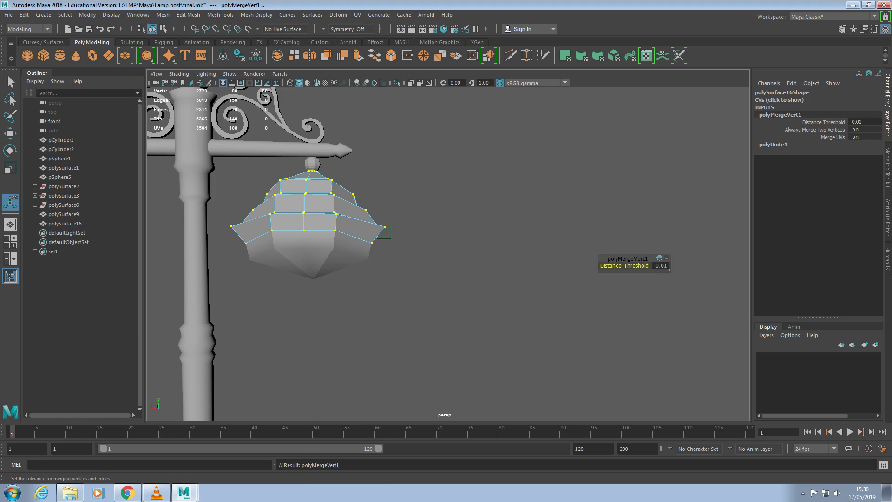
{"action": "right_click_drag", "start_coordinate": [318, 206], "coordinate": [379, 198]}
{"action": "left_click", "coordinate": [379, 198]}
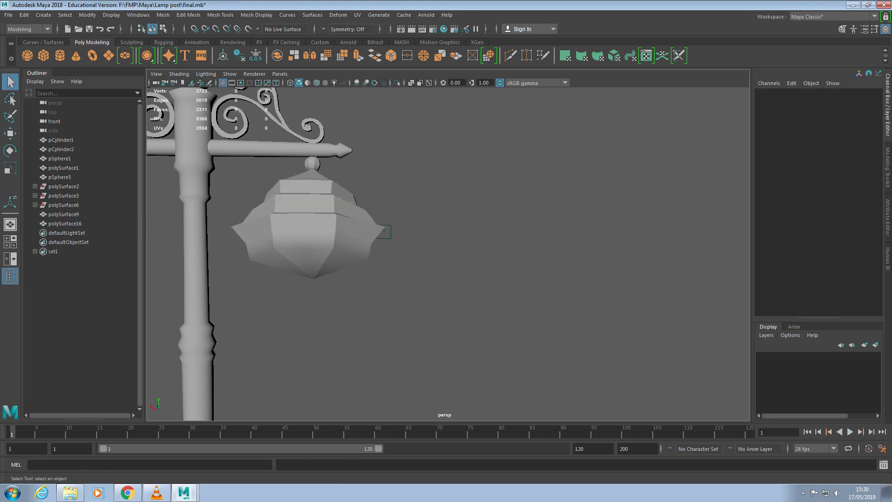
Step: Combine the small top ball with the hanging lamp shade into one mesh
{"action": "mouse_move", "coordinate": [383, 231]}
{"action": "left_mouse_down", "text": "alt"}
{"action": "mouse_move", "coordinate": [353, 251]}
{"action": "mouse_move", "coordinate": [372, 233]}
{"action": "left_mouse_up", "text": "alt"}
{"action": "left_click", "coordinate": [319, 218]}
{"action": "scroll", "coordinate": [319, 218], "scroll_direction": "up", "scroll_amount": 5}
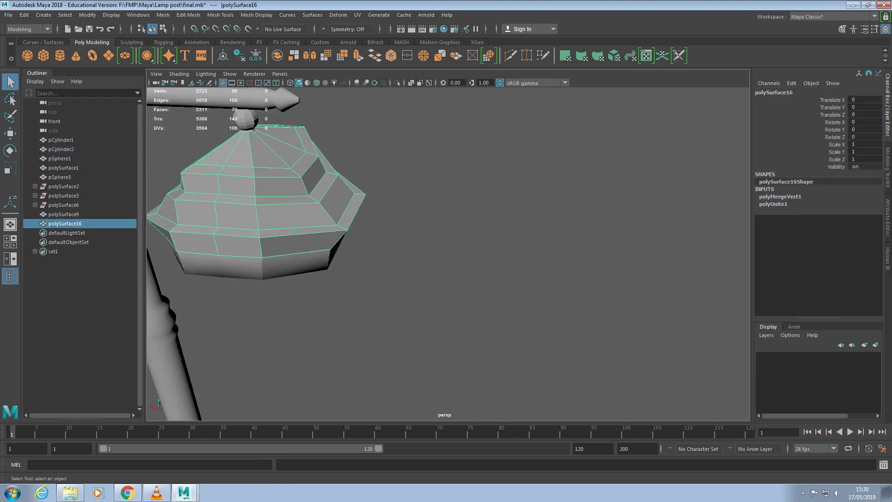
{"action": "middle_click_drag", "start_coordinate": [278, 209], "coordinate": [413, 232], "text": "alt"}
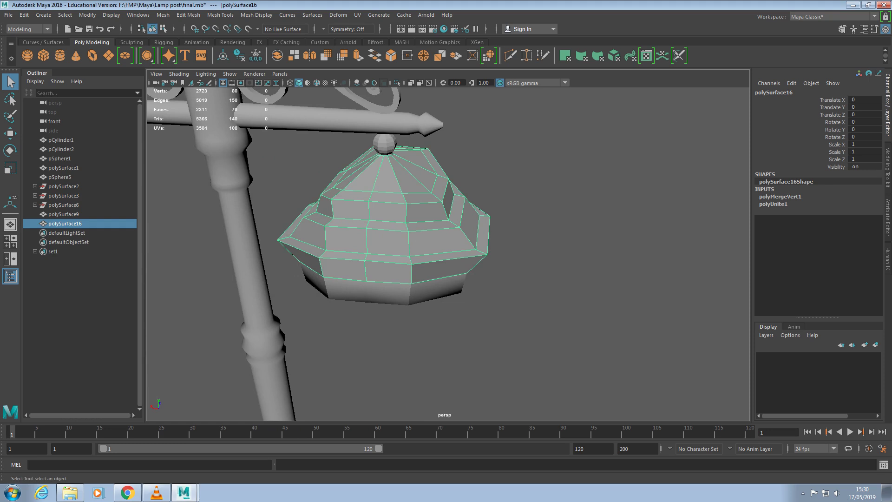
{"action": "left_click", "coordinate": [384, 144], "text": "shift"}
{"action": "left_click", "coordinate": [163, 15]}
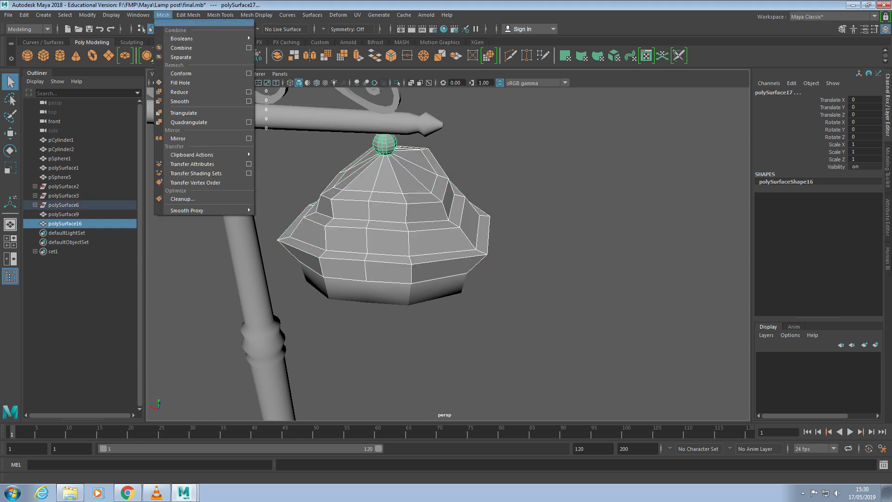
{"action": "left_click", "coordinate": [179, 47]}
Step: Merge all vertices of the combined hanging lamp shade
{"action": "left_click_drag", "start_coordinate": [446, 209], "coordinate": [427, 195], "text": "alt"}
{"action": "right_click_drag", "start_coordinate": [428, 195], "coordinate": [400, 191]}
{"action": "left_click_drag", "start_coordinate": [534, 115], "coordinate": [256, 286]}
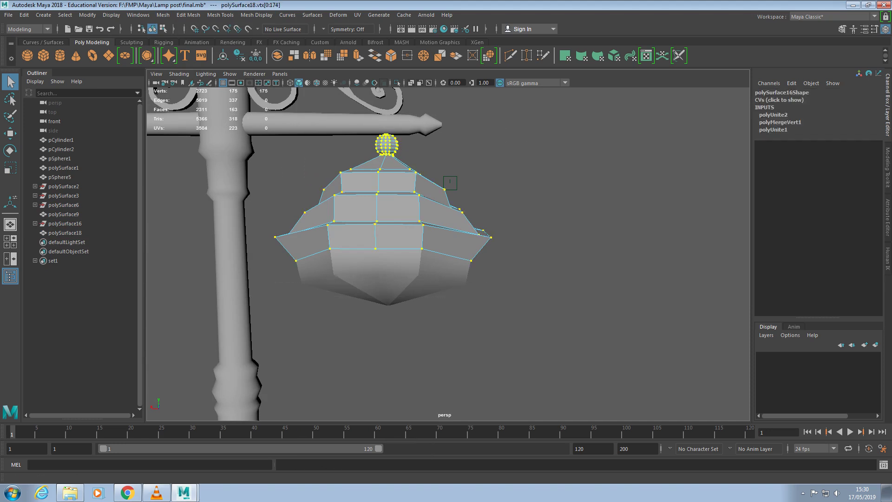
{"action": "left_click", "coordinate": [163, 14]}
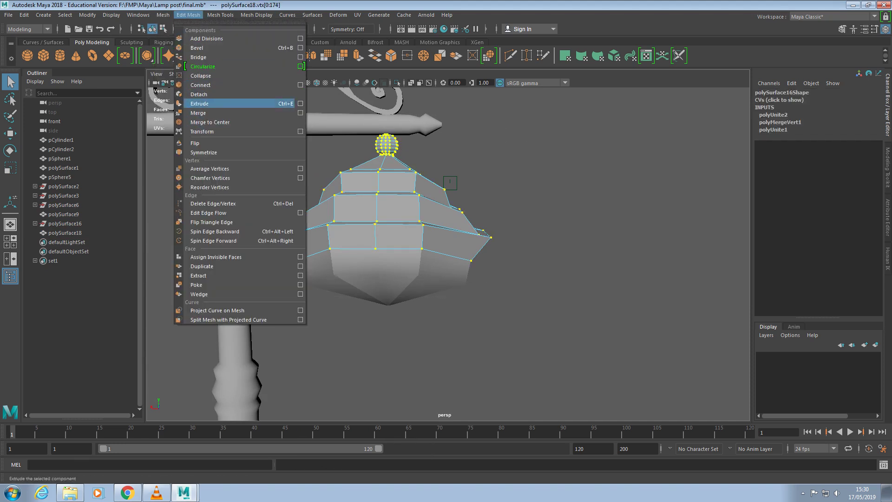
{"action": "mouse_move", "coordinate": [188, 15]}
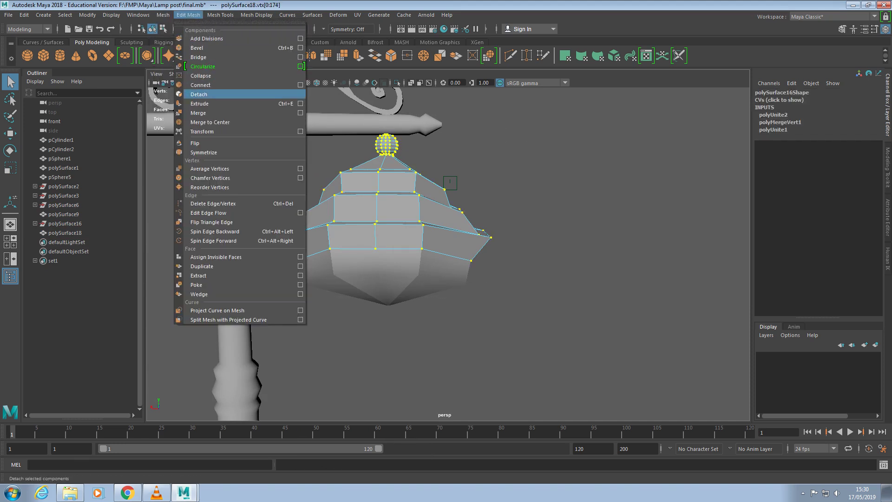
{"action": "left_click", "coordinate": [191, 113]}
Step: Select polySurface18 and polySurface9 together in object mode
{"action": "right_click_drag", "start_coordinate": [393, 183], "coordinate": [430, 170]}
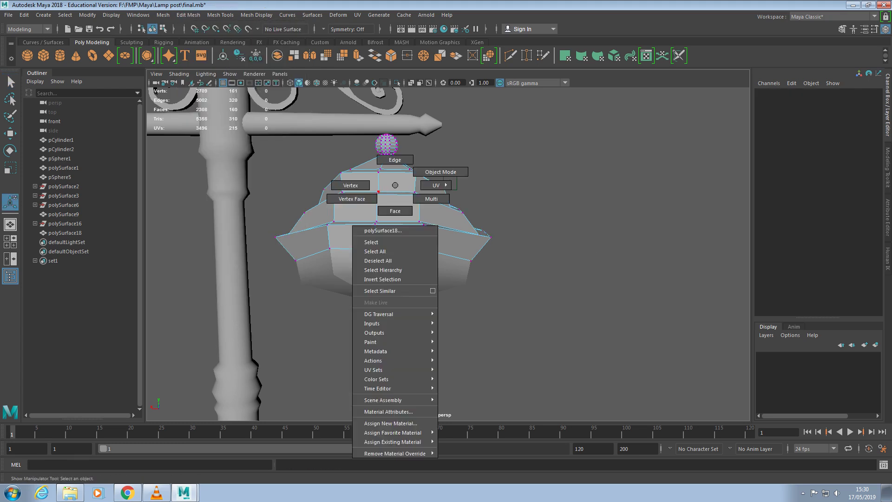
{"action": "left_click", "coordinate": [64, 232]}
{"action": "left_click", "coordinate": [63, 213], "text": "ctrl"}
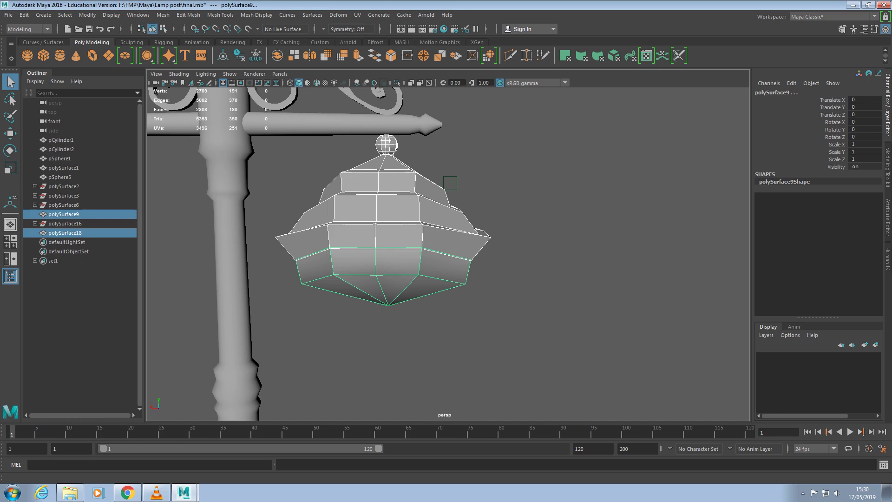
{"action": "left_click", "coordinate": [256, 15]}
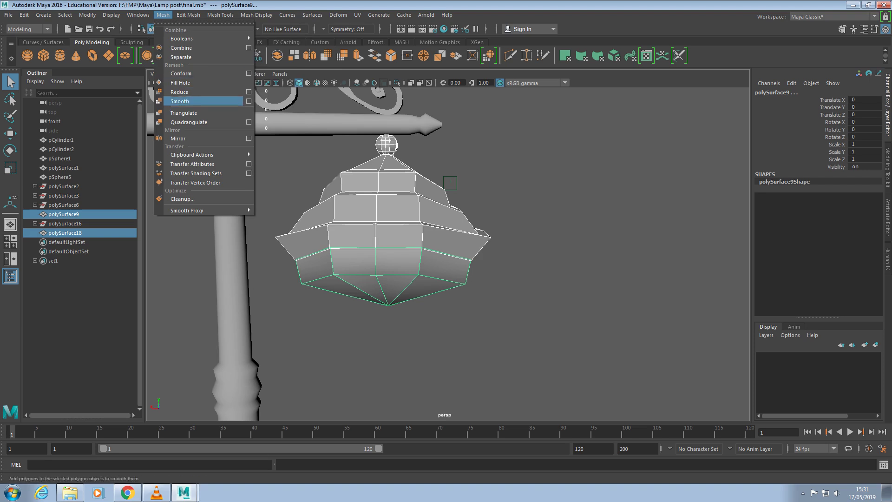
{"action": "left_click", "coordinate": [178, 138]}
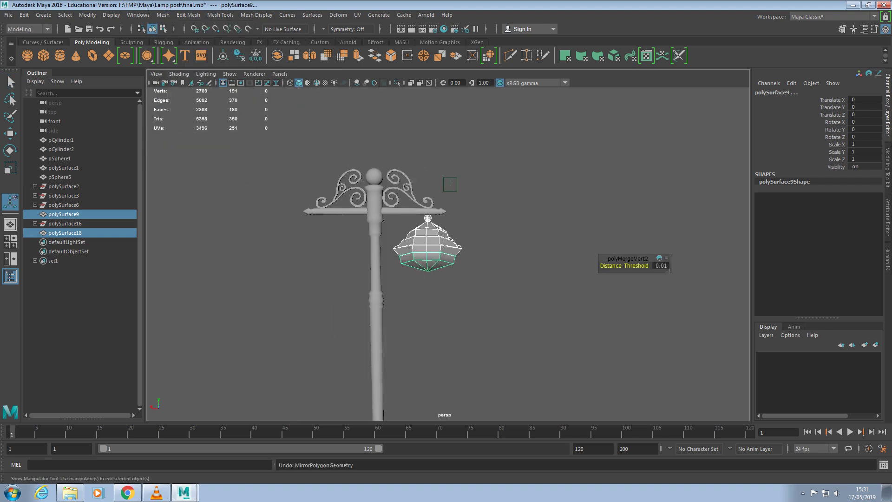
{"action": "key", "text": "f"}
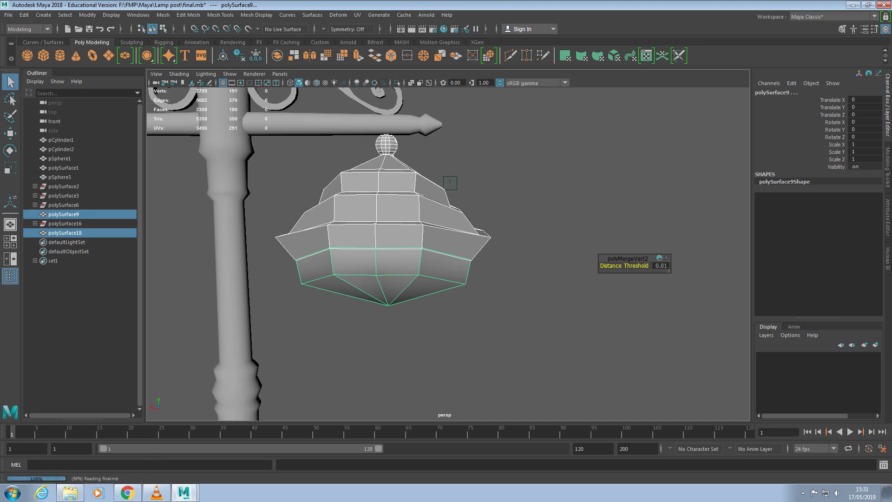
Step: Paste the copied lamp-post group and frame both lanterns in view
{"action": "key", "text": "ctrl+v"}
{"action": "key", "text": "ctrl+z"}
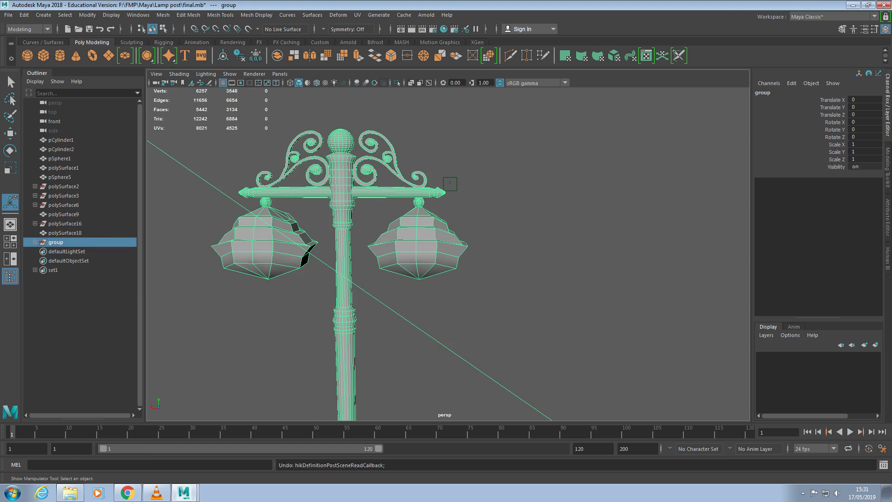
{"action": "key", "text": "ctrl+z"}
{"action": "key", "text": "ctrl+z"}
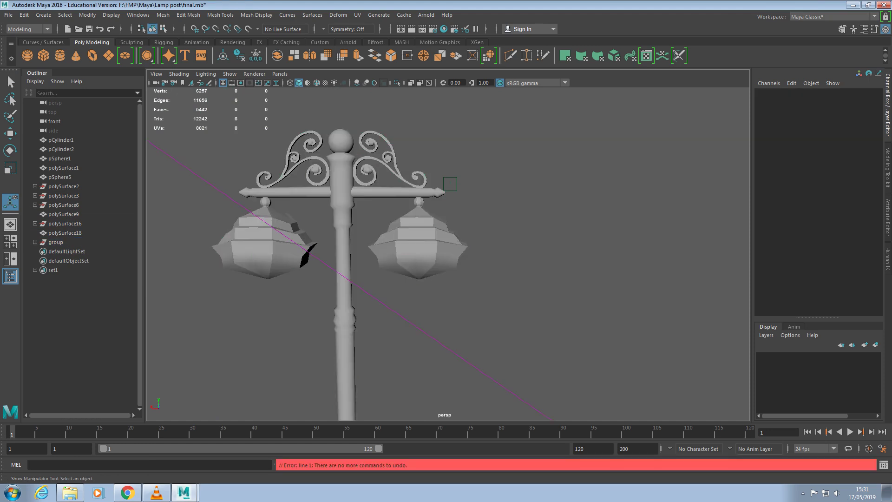
{"action": "key", "text": "shift+z"}
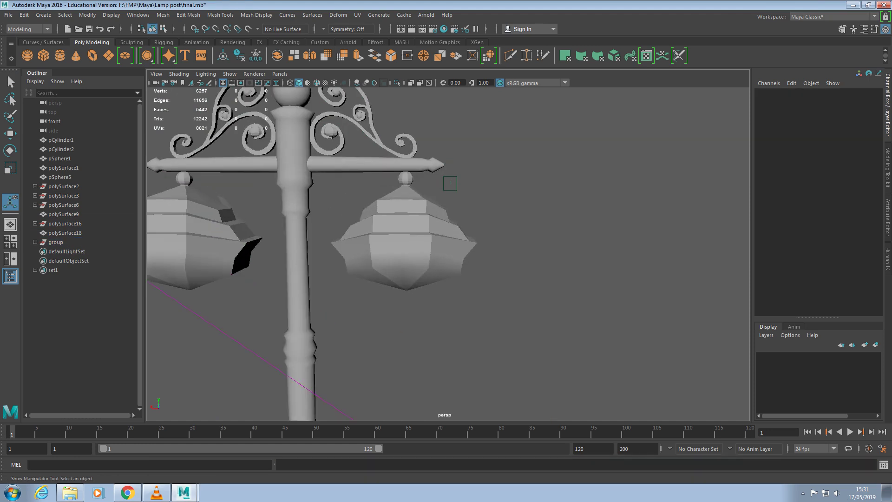
{"action": "key", "text": "shift+z"}
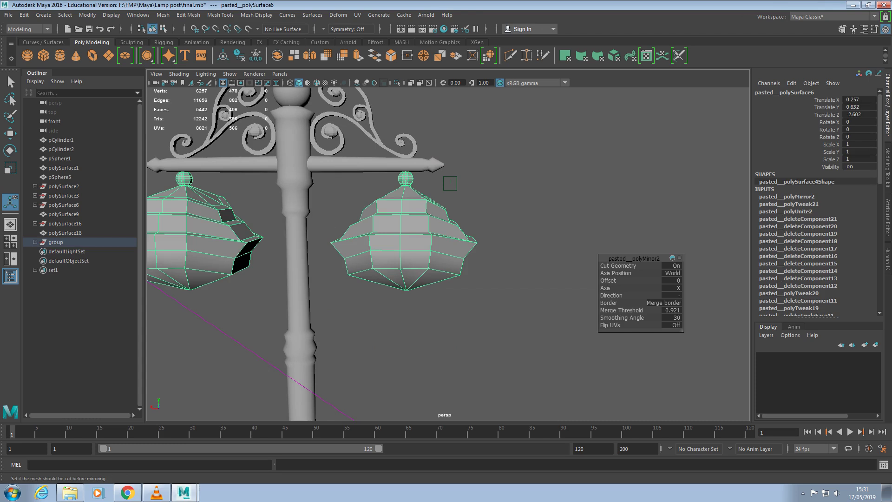
{"action": "key", "text": "shift+z"}
{"action": "key", "text": "shift+z"}
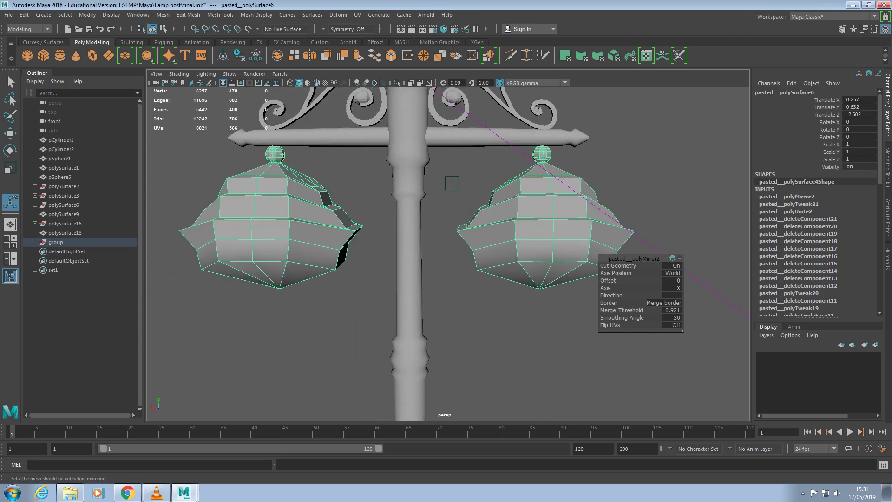
Step: Try lowering both lanterns, then undo back to Translate Y 0.632
{"action": "key", "text": "w"}
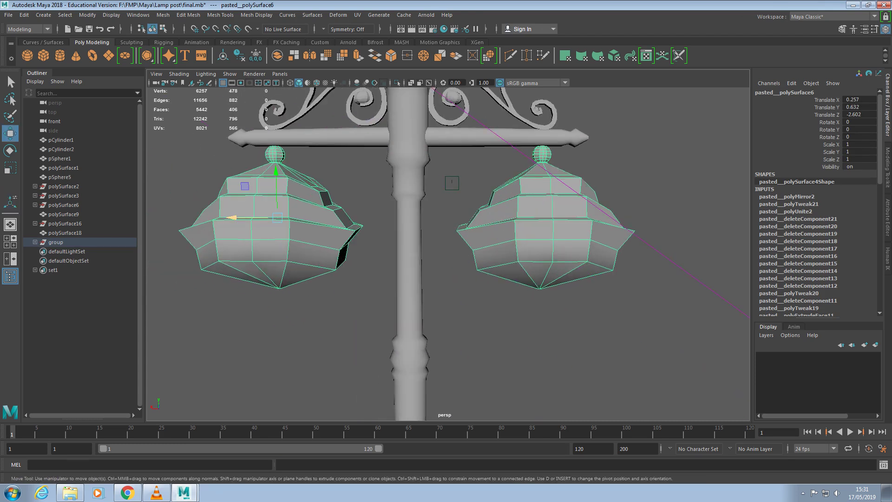
{"action": "left_click_drag", "start_coordinate": [277, 185], "coordinate": [277, 260]}
{"action": "key", "text": "ctrl+z"}
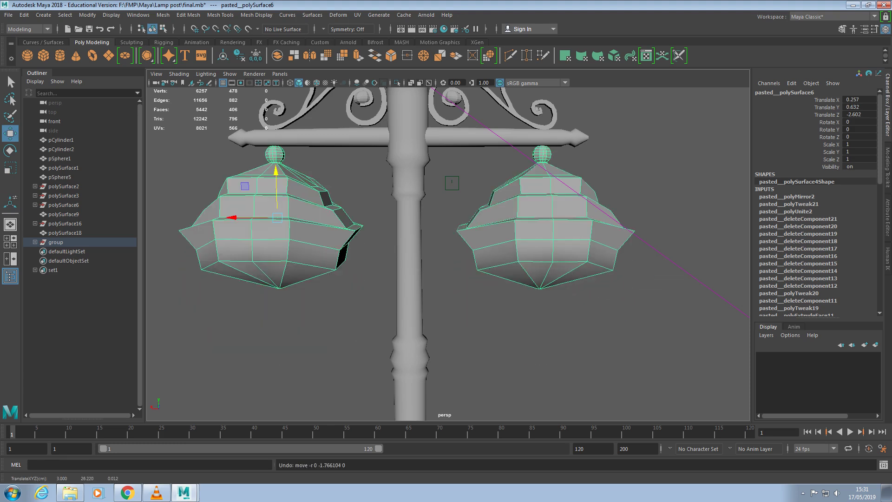
{"action": "right_click", "coordinate": [331, 224]}
{"action": "key", "text": "Escape"}
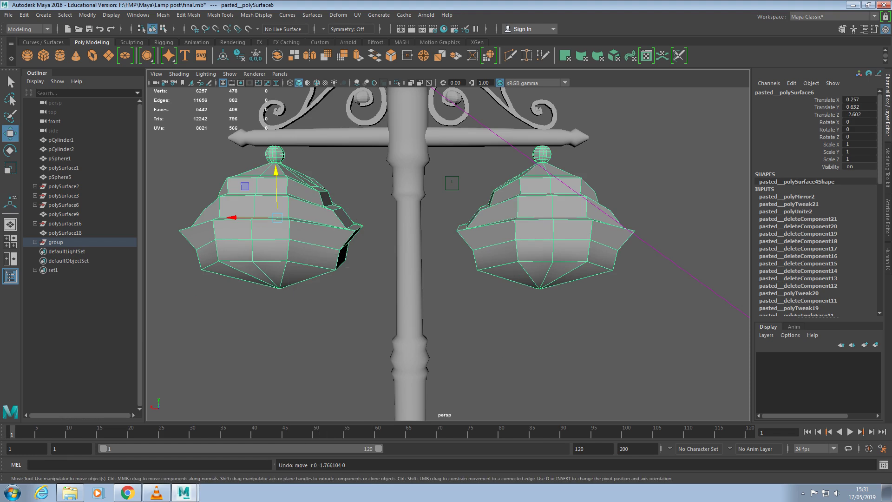
{"action": "left_click", "coordinate": [163, 15]}
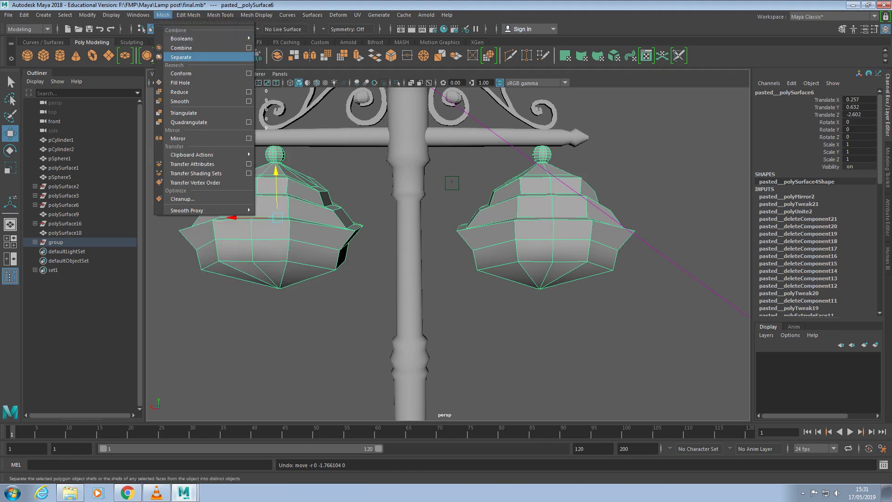
{"action": "left_click", "coordinate": [182, 57]}
{"action": "left_click", "coordinate": [534, 223]}
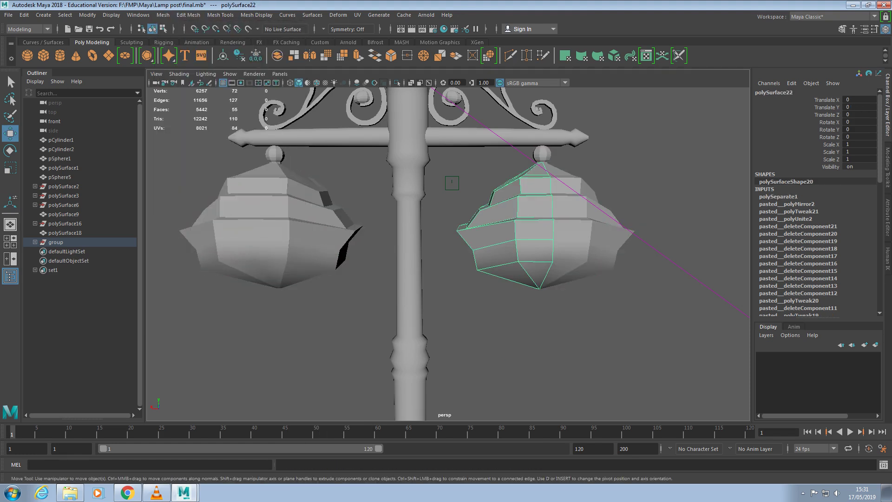
{"action": "key", "text": "ctrl+z"}
{"action": "key", "text": "ctrl+z"}
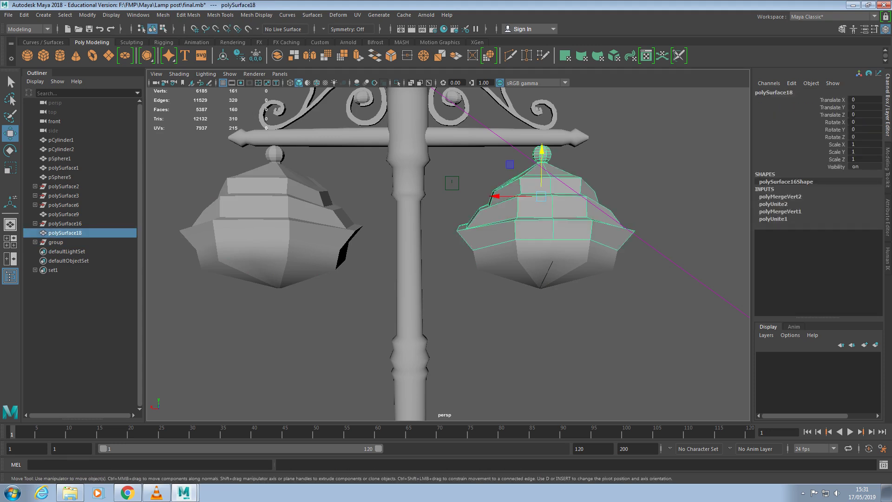
{"action": "key", "text": "ctrl+z"}
{"action": "key", "text": "ctrl+z"}
{"action": "key", "text": "ctrl+z"}
{"action": "key", "text": "ctrl+z"}
{"action": "key", "text": "ctrl+z"}
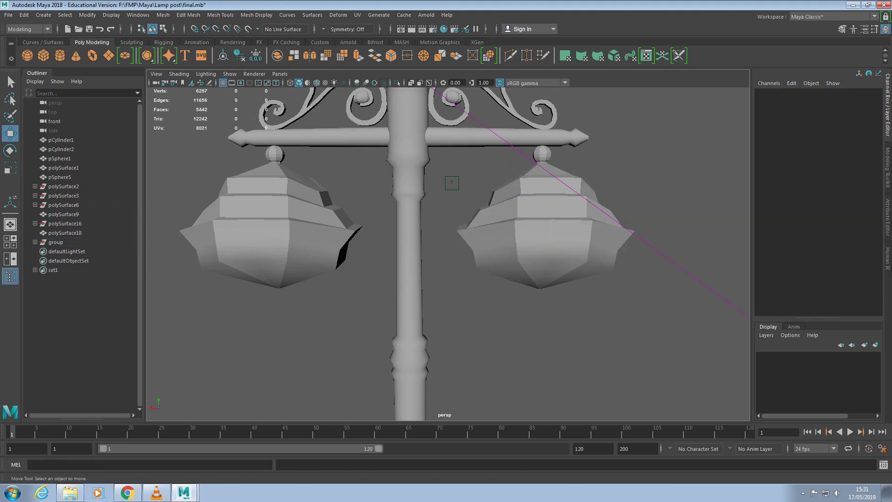
{"action": "key", "text": "ctrl+z"}
{"action": "key", "text": "ctrl+z"}
{"action": "key", "text": "ctrl+z"}
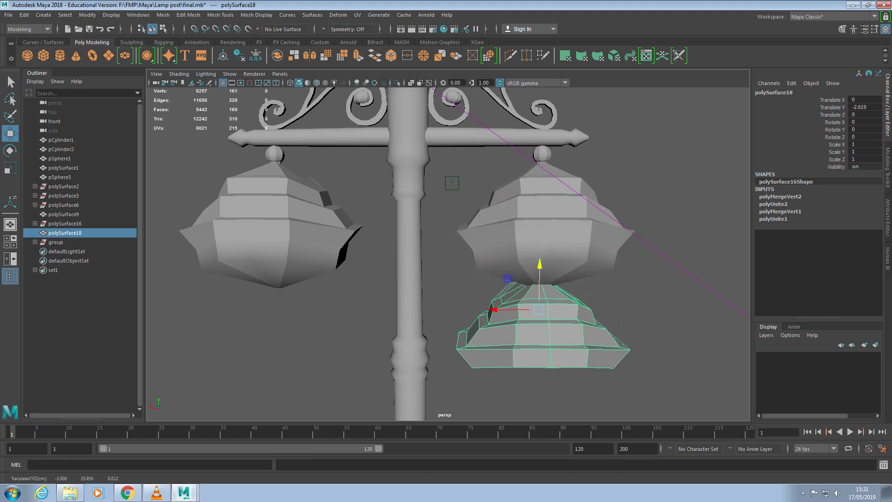
{"action": "key", "text": "ctrl+z"}
{"action": "key", "text": "ctrl+z"}
{"action": "key", "text": "ctrl+z"}
{"action": "key", "text": "ctrl+z"}
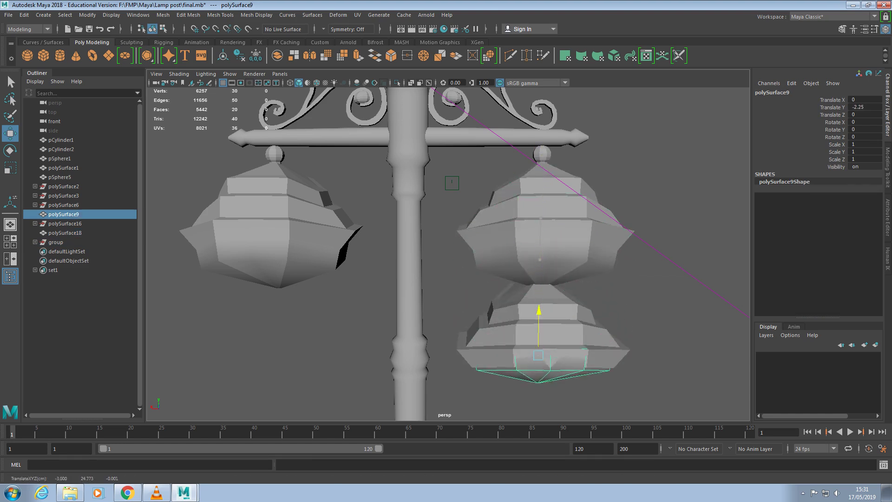
{"action": "key", "text": "ctrl+z"}
{"action": "key", "text": "ctrl+z"}
{"action": "key", "text": "ctrl+z"}
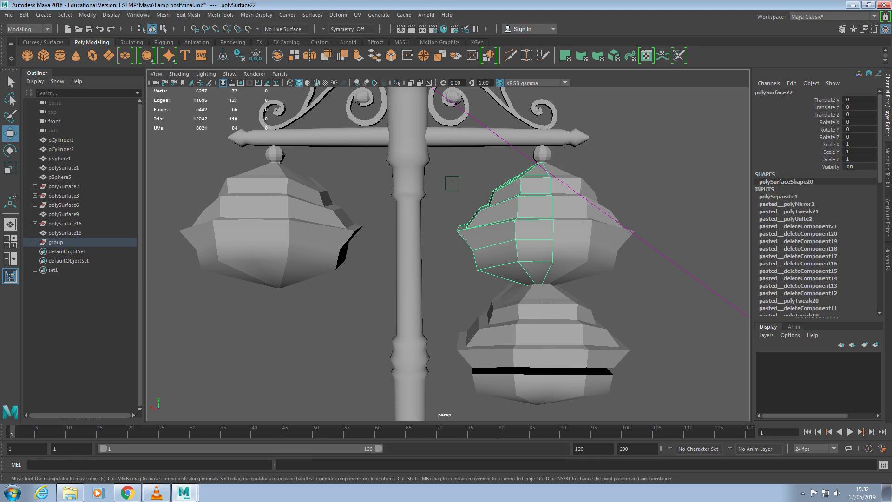
{"action": "key", "text": "ctrl+z"}
{"action": "key", "text": "ctrl+z"}
{"action": "scroll", "coordinate": [449, 252], "scroll_direction": "down", "scroll_amount": 5}
{"action": "scroll", "coordinate": [448, 253], "scroll_direction": "down", "scroll_amount": 3}
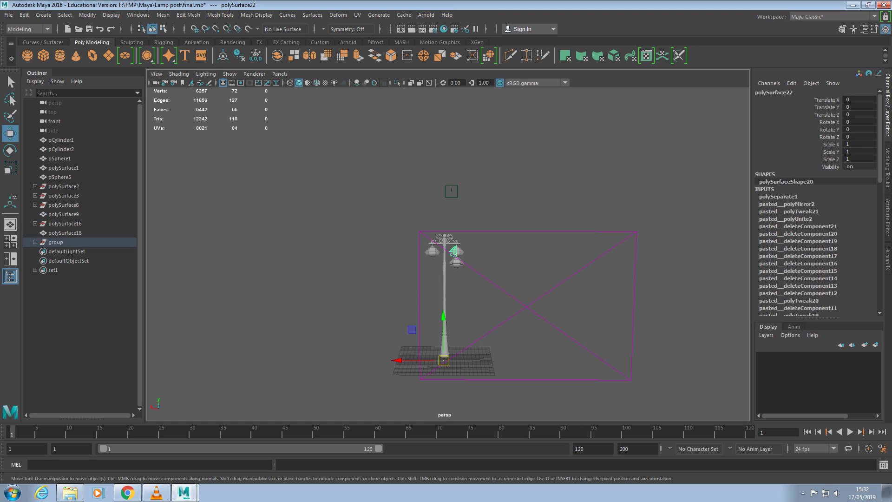
{"action": "scroll", "coordinate": [449, 252], "scroll_direction": "up", "scroll_amount": 3}
{"action": "scroll", "coordinate": [449, 252], "scroll_direction": "up", "scroll_amount": 5}
{"action": "key", "text": "ctrl+z"}
{"action": "key", "text": "ctrl+z"}
{"action": "key", "text": "ctrl+z"}
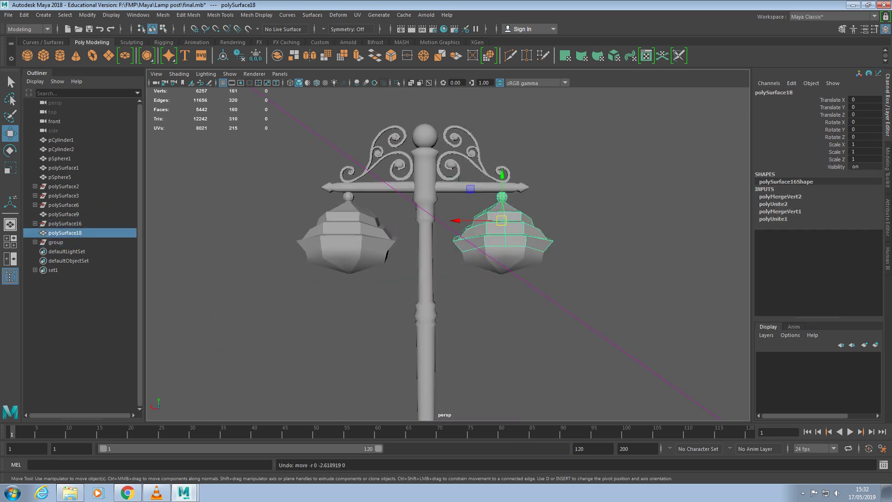
{"action": "scroll", "coordinate": [451, 182], "scroll_direction": "up", "scroll_amount": 3}
{"action": "scroll", "coordinate": [451, 181], "scroll_direction": "up", "scroll_amount": 2}
{"action": "scroll", "coordinate": [451, 182], "scroll_direction": "up", "scroll_amount": 2}
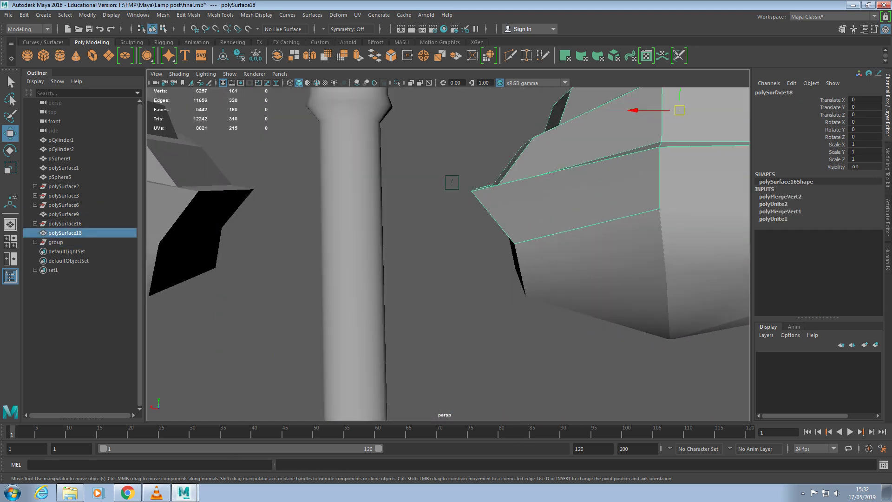
{"action": "scroll", "coordinate": [452, 182], "scroll_direction": "up", "scroll_amount": 2}
{"action": "scroll", "coordinate": [452, 182], "scroll_direction": "up", "scroll_amount": 3}
{"action": "scroll", "coordinate": [452, 182], "scroll_direction": "up", "scroll_amount": 3}
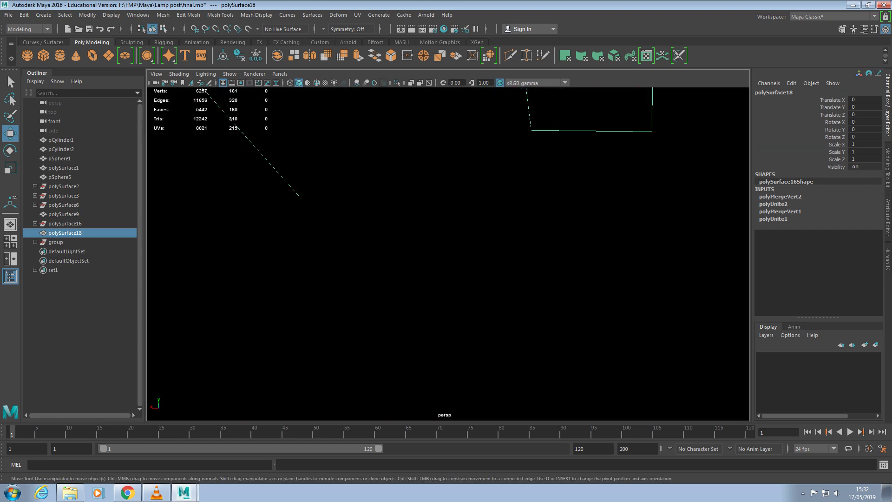
{"action": "key", "text": "ctrl+z"}
{"action": "left_click_drag", "start_coordinate": [487, 220], "coordinate": [487, 247]}
Step: Try lowering the right lamp shade, then undo until polySurface18 hangs back at Translate 0
{"action": "key", "text": "ctrl+z"}
{"action": "key", "text": "ctrl+z"}
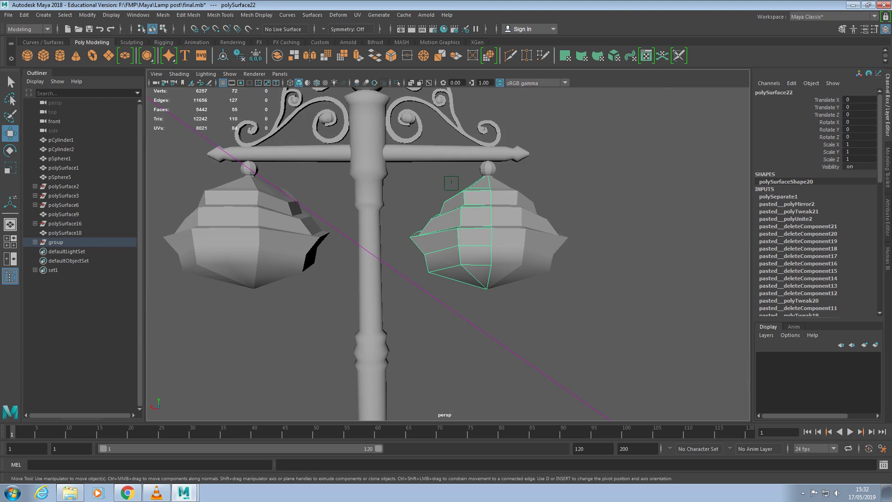
{"action": "key", "text": "ctrl+z"}
{"action": "key", "text": "ctrl+z"}
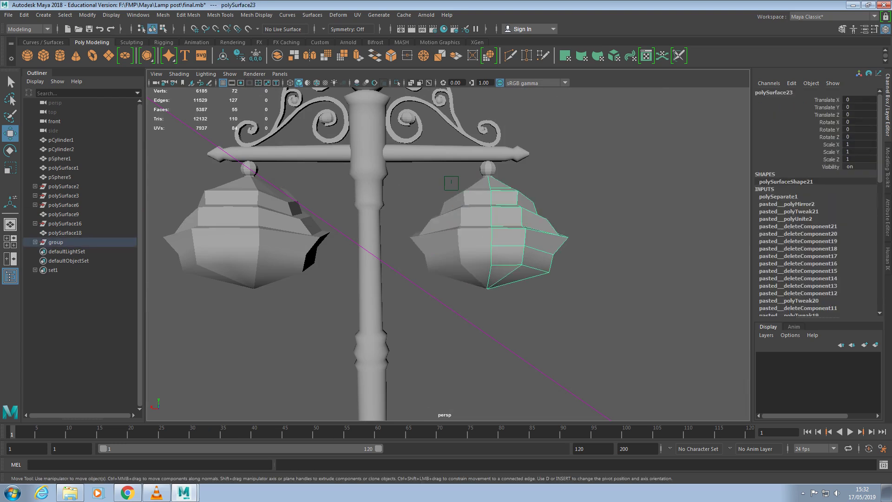
{"action": "key", "text": "ctrl+z"}
{"action": "key", "text": "ctrl+z"}
{"action": "key", "text": "ctrl+z"}
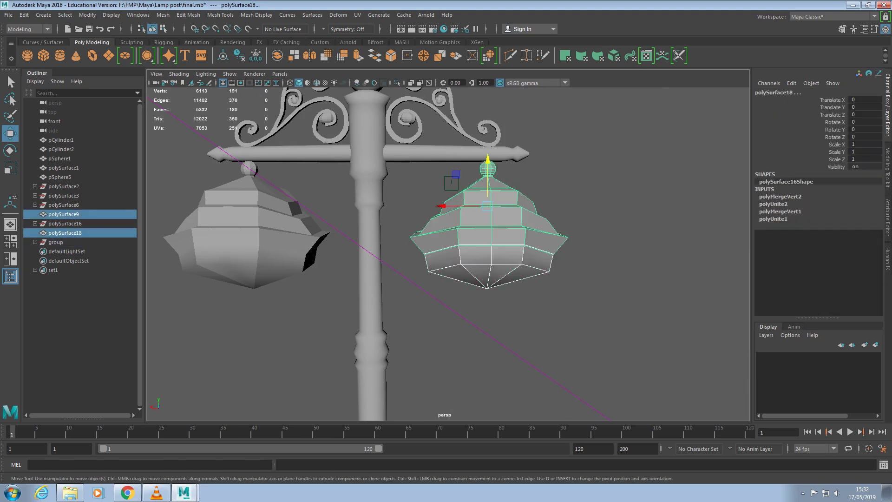
{"action": "left_click_drag", "start_coordinate": [487, 160], "coordinate": [488, 230]}
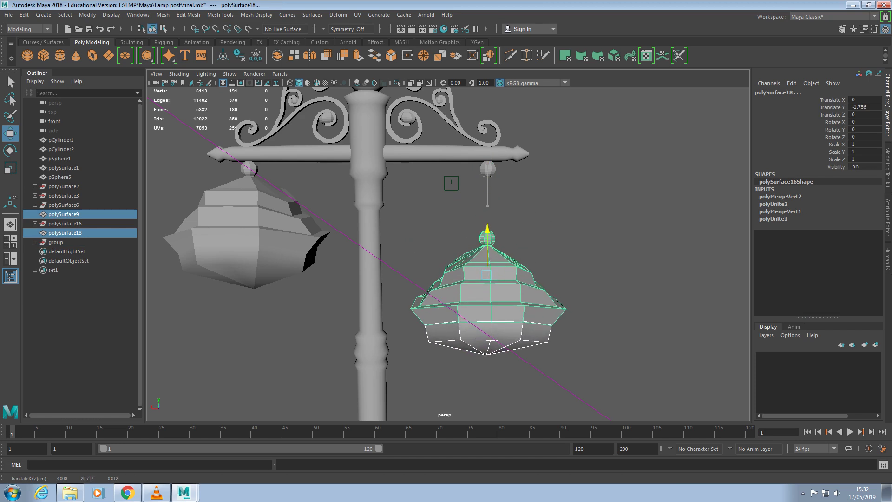
{"action": "key", "text": "ctrl+z"}
{"action": "key", "text": "ctrl+z"}
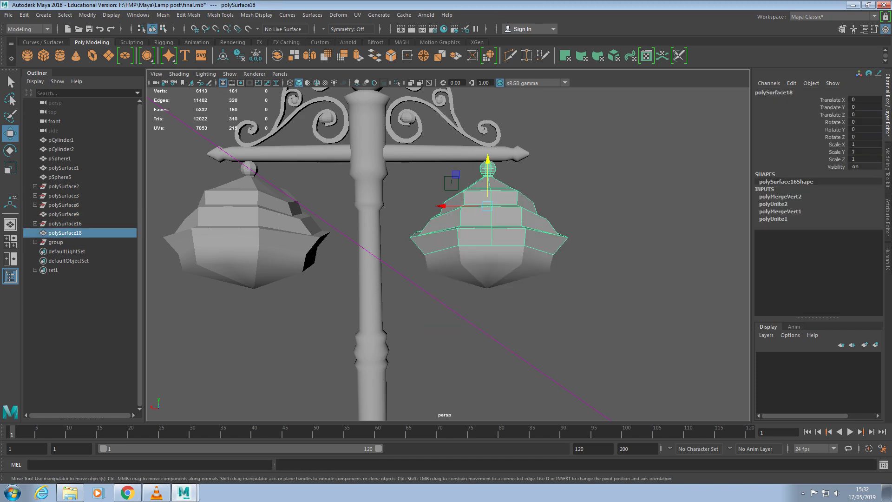
{"action": "key", "text": "ctrl+z"}
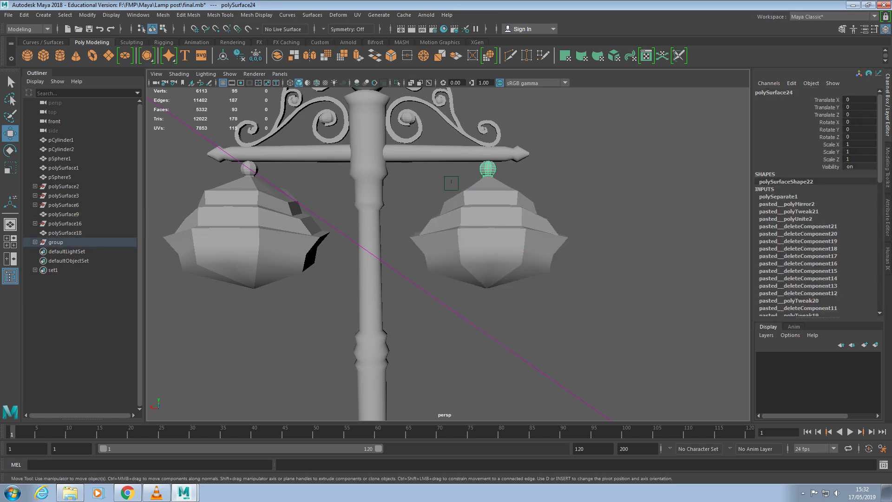
{"action": "key", "text": "ctrl+z"}
{"action": "key", "text": "ctrl+z"}
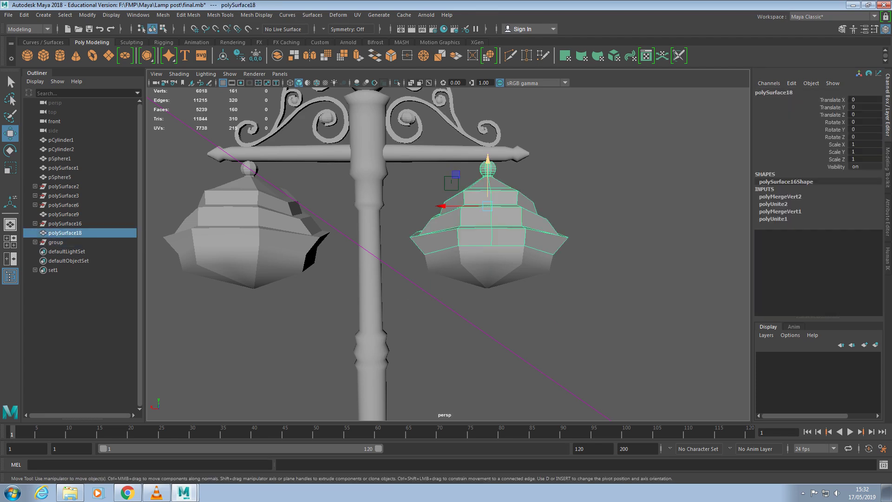
{"action": "key", "text": "ctrl+z"}
{"action": "key", "text": "ctrl+z"}
{"action": "key", "text": "ctrl+z"}
{"action": "key", "text": "ctrl+z"}
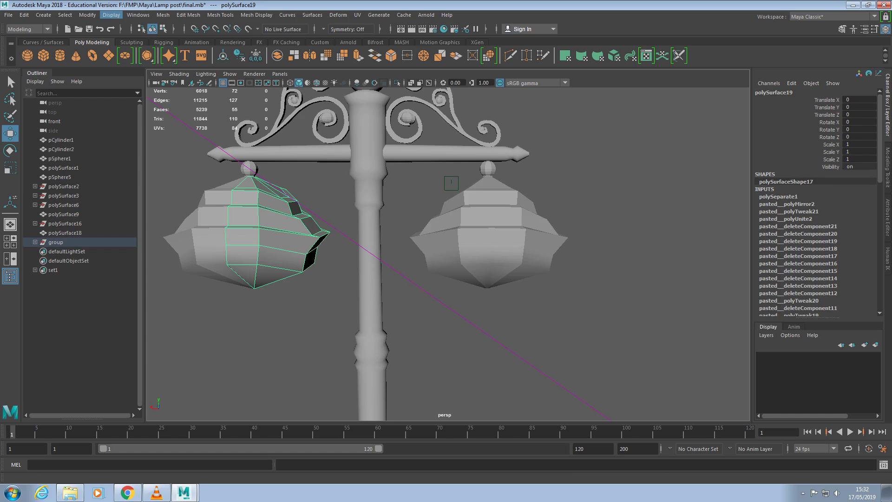
Step: Centre the pivot and combine the left lamp parts into polySurface19
{"action": "left_click", "coordinate": [88, 14]}
{"action": "left_click", "coordinate": [107, 82]}
{"action": "key", "text": "ctrl+z"}
{"action": "key", "text": "ctrl+z"}
{"action": "key", "text": "ctrl+z"}
{"action": "key", "text": "ctrl+z"}
{"action": "key", "text": "ctrl+z"}
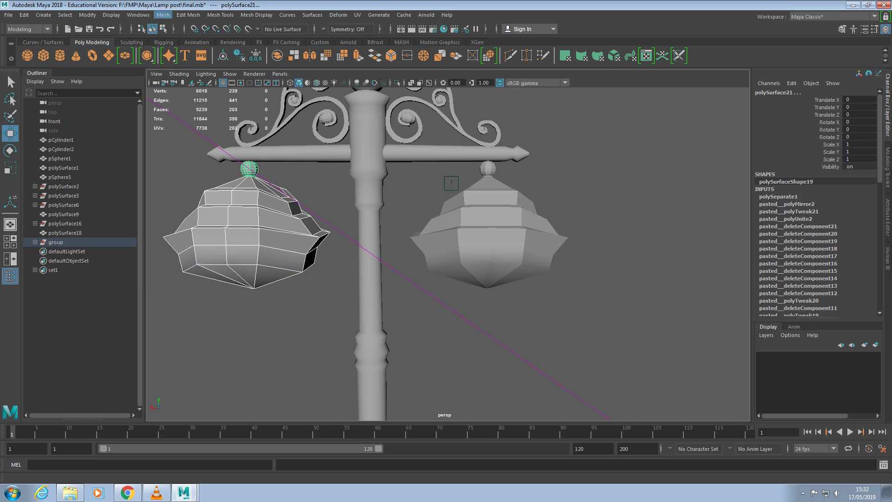
{"action": "left_click", "coordinate": [163, 15]}
{"action": "left_click", "coordinate": [175, 48]}
Step: Merge all the left lamp's vertices at a 0.01 threshold, returning to object mode
{"action": "right_click_drag", "start_coordinate": [249, 207], "coordinate": [232, 207]}
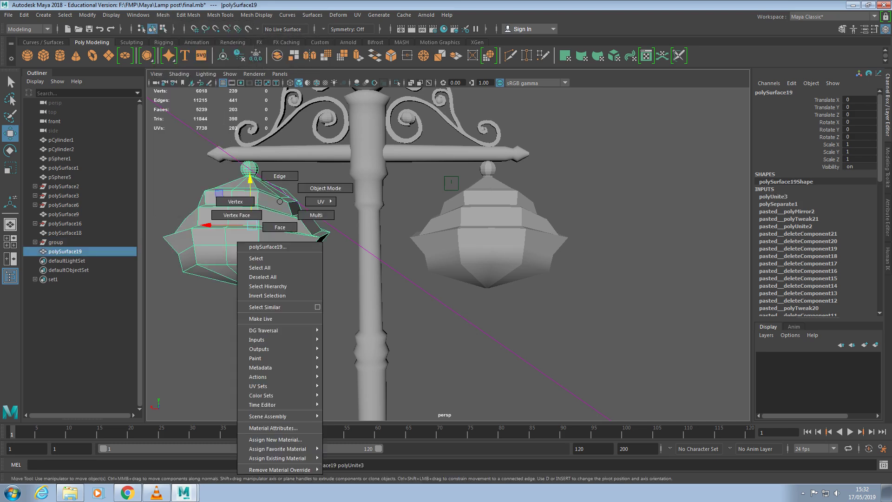
{"action": "left_click_drag", "start_coordinate": [148, 140], "coordinate": [342, 301]}
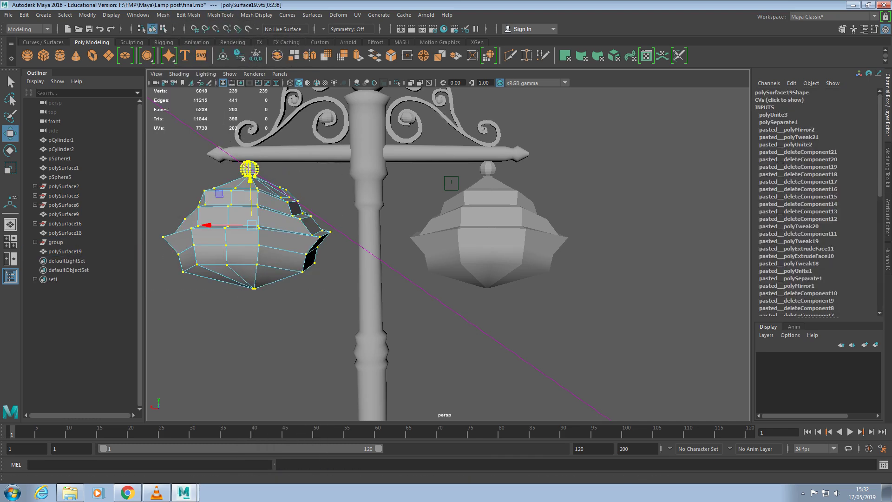
{"action": "left_click", "coordinate": [188, 15]}
{"action": "left_click", "coordinate": [200, 95]}
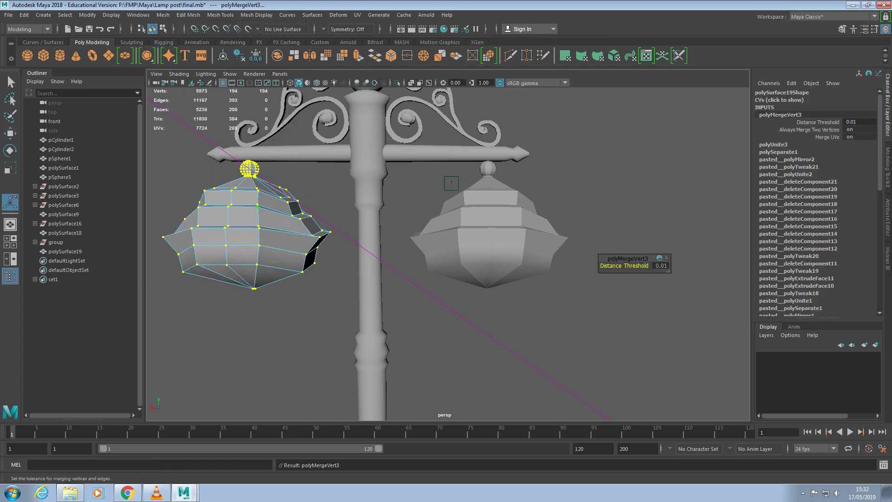
{"action": "right_click", "coordinate": [249, 169]}
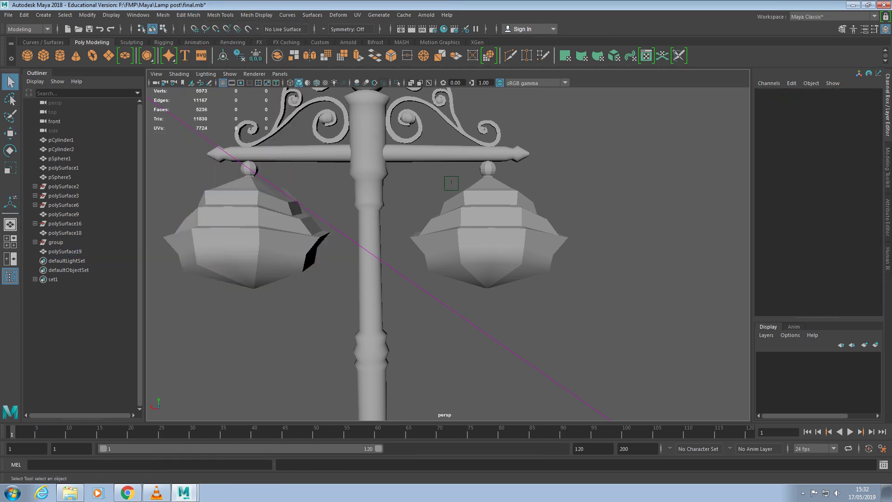
Step: Extract the grown selection of bottom faces from the left lamp shade as a separate piece
{"action": "right_click_drag", "start_coordinate": [278, 249], "coordinate": [332, 212]}
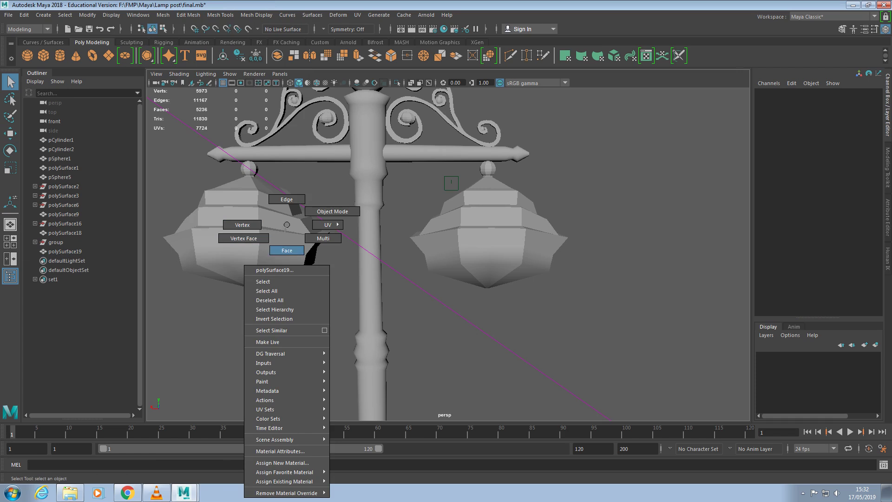
{"action": "left_click_drag", "start_coordinate": [302, 284], "coordinate": [181, 273]}
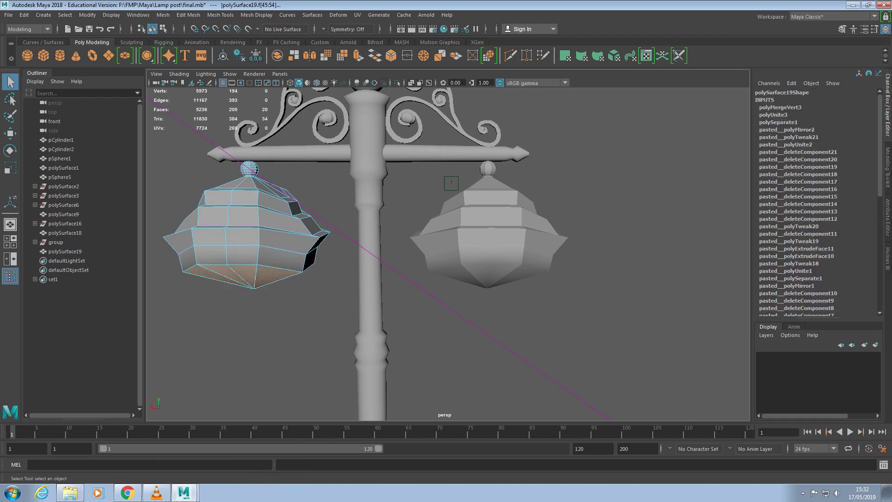
{"action": "key", "text": "shift+period"}
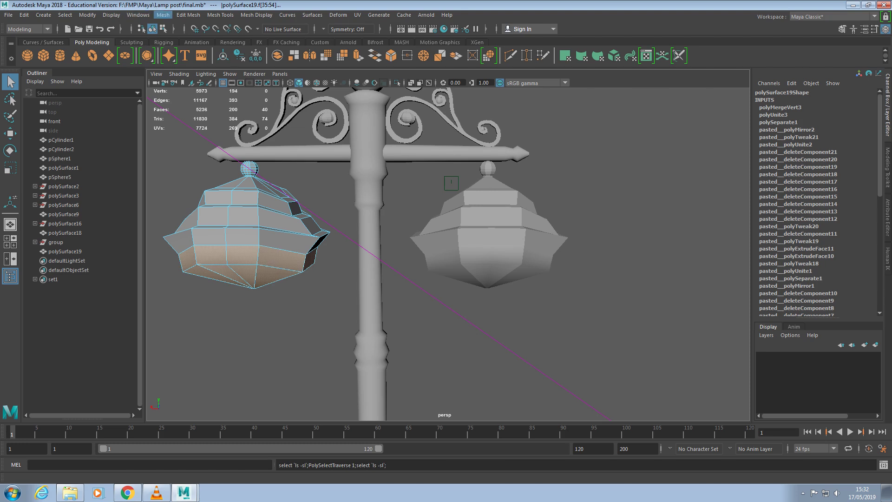
{"action": "left_click", "coordinate": [188, 15]}
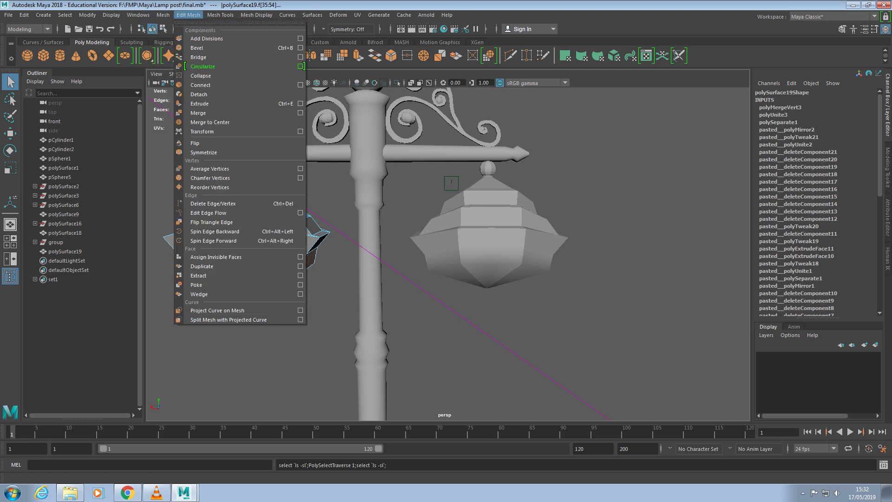
{"action": "left_click", "coordinate": [198, 275]}
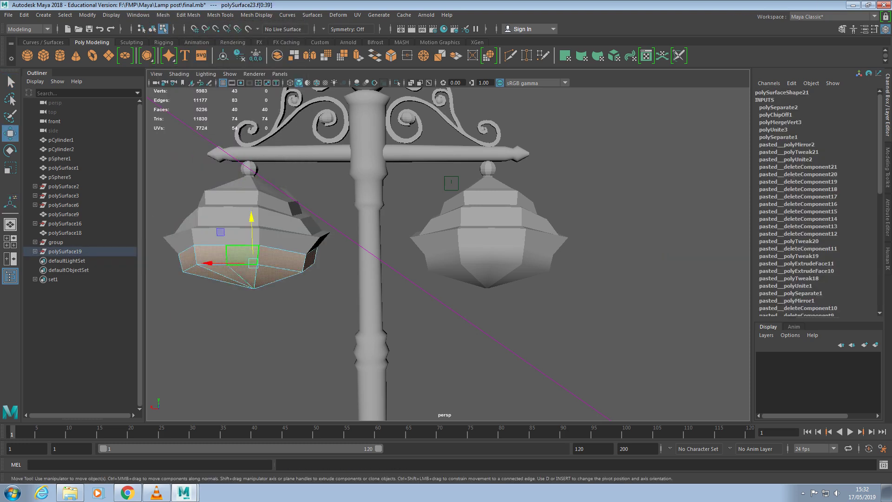
{"action": "left_click_drag", "start_coordinate": [251, 230], "coordinate": [252, 243]}
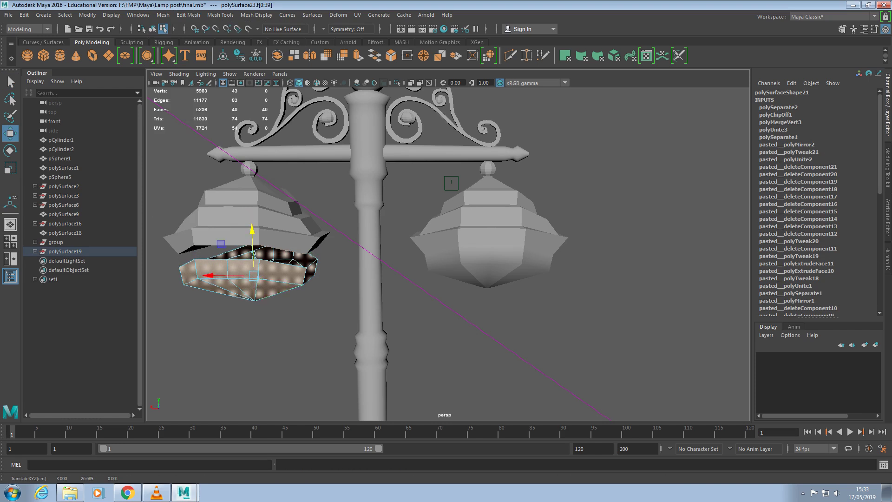
{"action": "key", "text": "ctrl+z"}
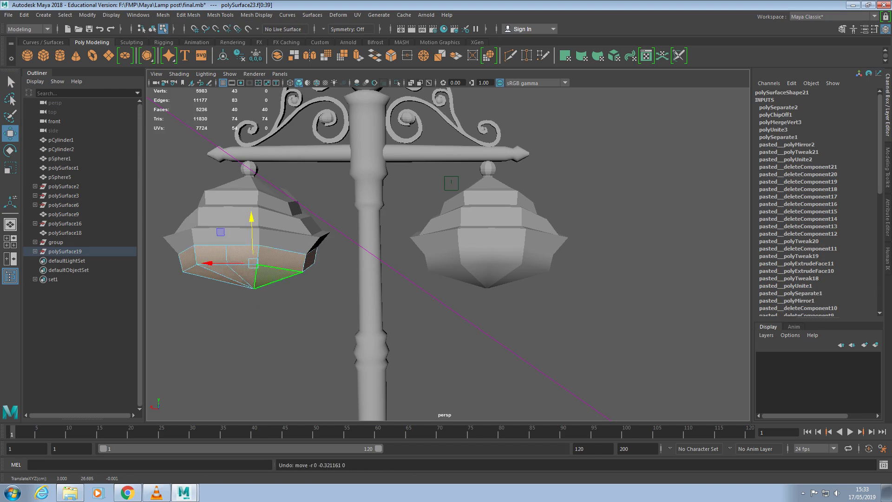
Step: Centre the pivot of the extracted lower lamp piece
{"action": "right_click_drag", "start_coordinate": [257, 251], "coordinate": [327, 214]}
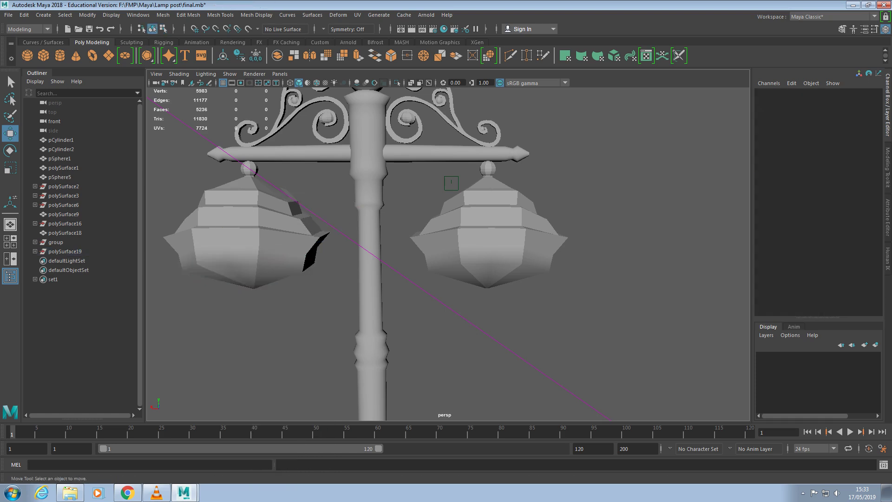
{"action": "left_click", "coordinate": [87, 15]}
{"action": "left_click", "coordinate": [107, 83]}
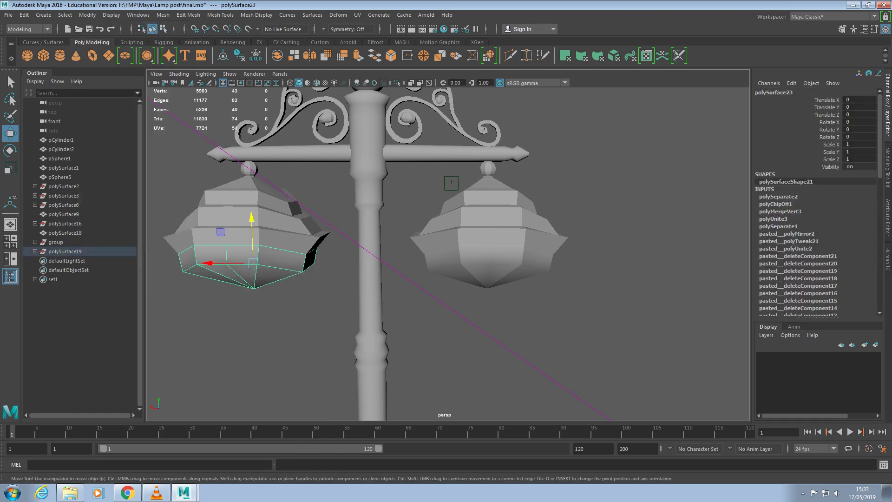
{"action": "left_click_drag", "start_coordinate": [451, 182], "coordinate": [253, 176], "text": "alt"}
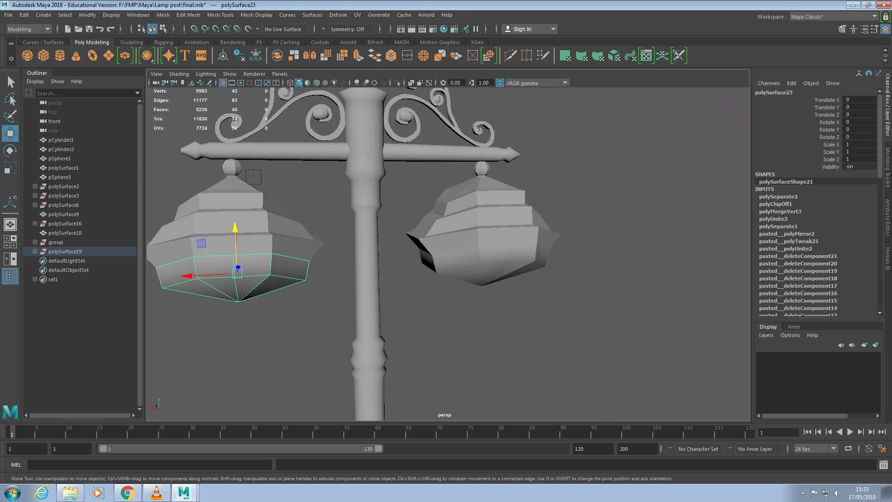
{"action": "key", "text": "Left"}
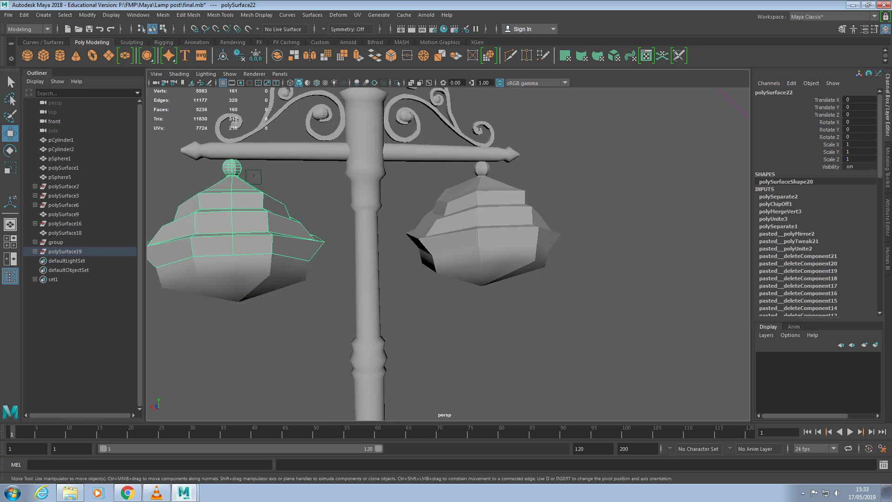
{"action": "key", "text": "ctrl+z"}
{"action": "key", "text": "ctrl+z"}
{"action": "key", "text": "ctrl+z"}
{"action": "key", "text": "ctrl+z"}
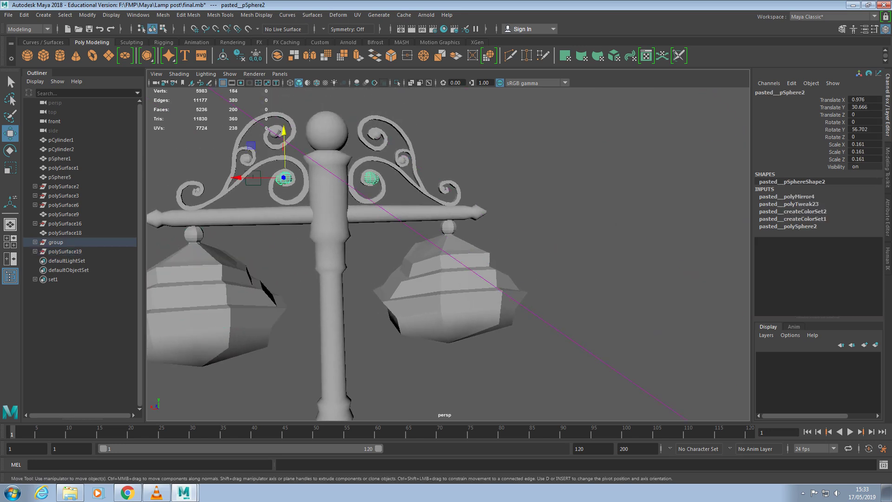
{"action": "key", "text": "ctrl+z"}
{"action": "key", "text": "ctrl+z"}
{"action": "key", "text": "ctrl+z"}
{"action": "key", "text": "ctrl+z"}
{"action": "key", "text": "ctrl+z"}
Step: Clear the selection and zoom in to face the lamp post's scrollwork
{"action": "key", "text": "ctrl+z"}
{"action": "key", "text": "ctrl+z"}
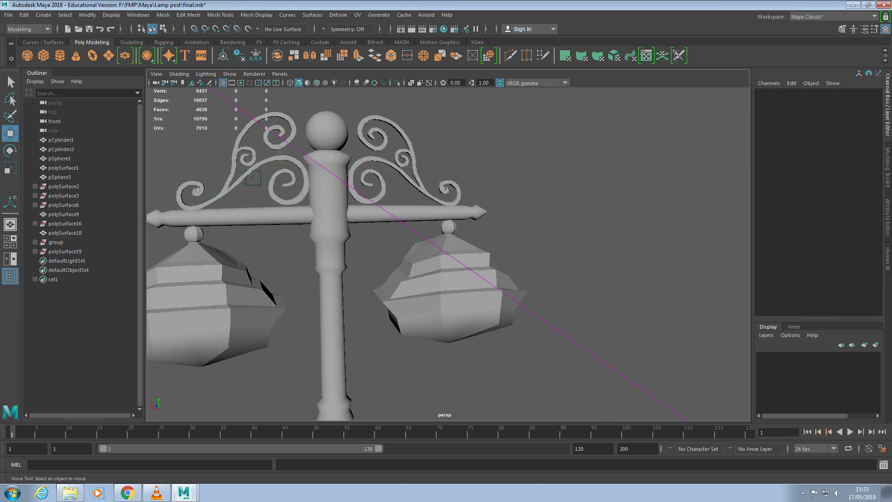
{"action": "key", "text": "ctrl+z"}
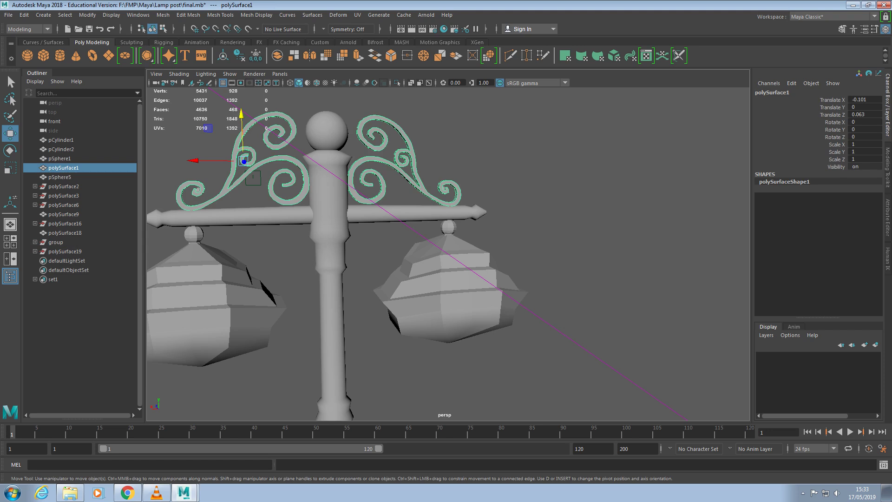
{"action": "left_click", "coordinate": [253, 177]}
{"action": "left_click_drag", "start_coordinate": [253, 177], "coordinate": [644, 208], "text": "alt"}
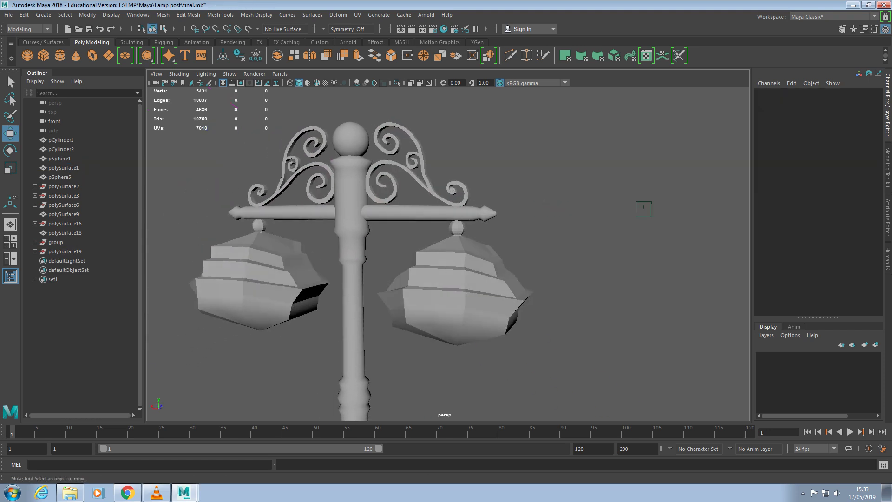
{"action": "key", "text": "ctrl+z"}
{"action": "left_click", "coordinate": [644, 208]}
{"action": "scroll", "coordinate": [643, 208], "scroll_direction": "up", "scroll_amount": 2}
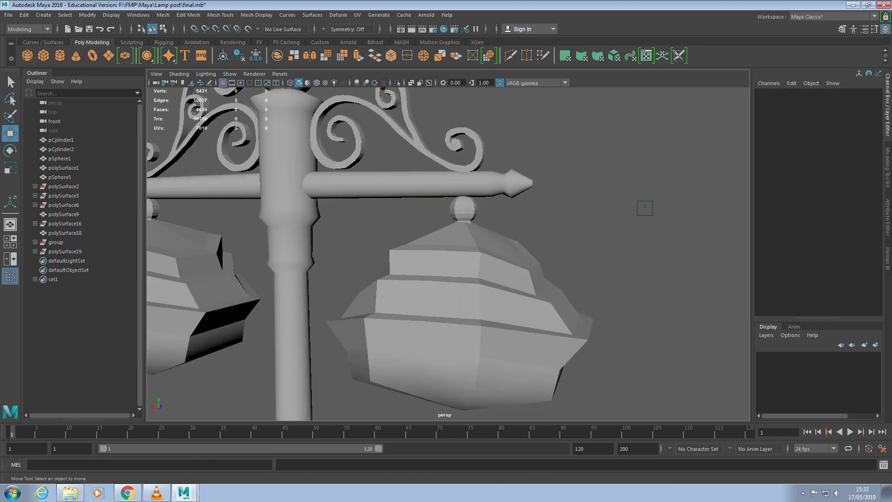
{"action": "scroll", "coordinate": [644, 208], "scroll_direction": "up", "scroll_amount": 2}
{"action": "key", "text": "ctrl+z"}
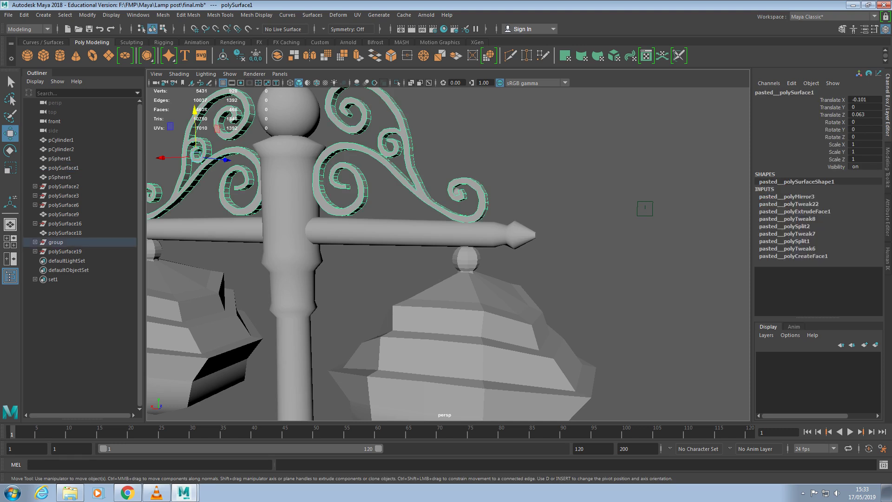
{"action": "left_click", "coordinate": [645, 208]}
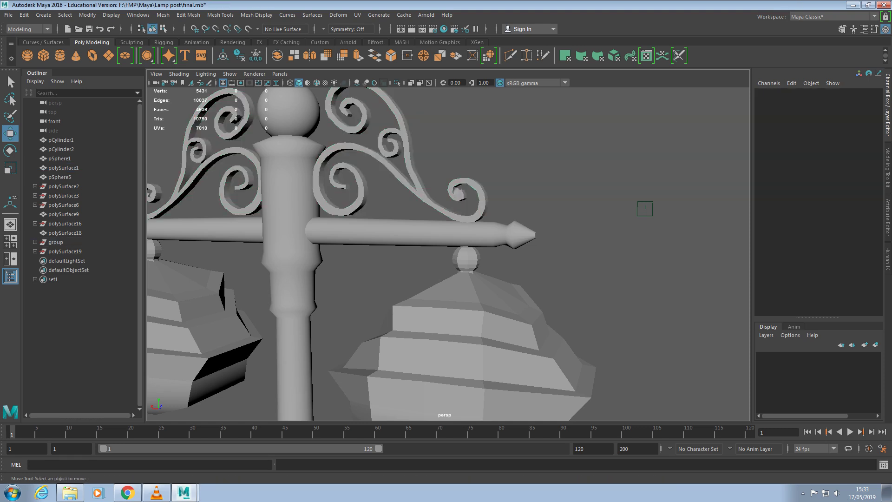
{"action": "scroll", "coordinate": [644, 208], "scroll_direction": "up", "scroll_amount": 2}
{"action": "scroll", "coordinate": [644, 209], "scroll_direction": "up", "scroll_amount": 2}
{"action": "scroll", "coordinate": [646, 209], "scroll_direction": "down", "scroll_amount": 1}
{"action": "scroll", "coordinate": [645, 209], "scroll_direction": "up", "scroll_amount": 2}
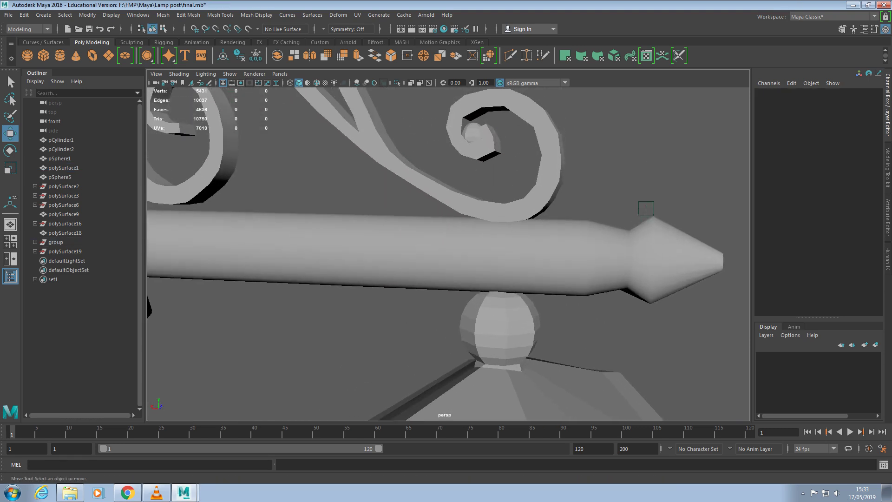
Step: Delete the stray pSphere5, zoom out, and select the swirl ornament polySurface1
{"action": "key", "text": "ctrl+z"}
{"action": "key", "text": "ctrl+z"}
{"action": "key", "text": "ctrl+z"}
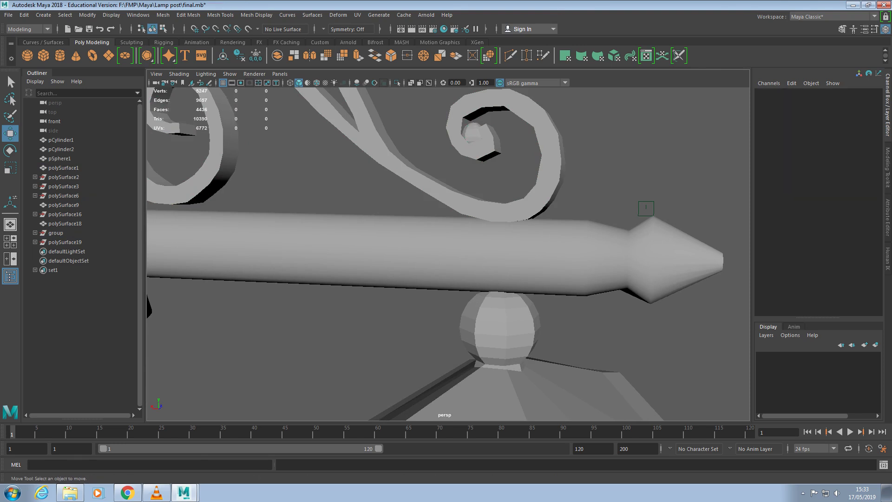
{"action": "key", "text": "ctrl+z"}
{"action": "key", "text": "ctrl+z"}
{"action": "scroll", "coordinate": [646, 208], "scroll_direction": "down", "scroll_amount": 2}
{"action": "scroll", "coordinate": [644, 207], "scroll_direction": "down", "scroll_amount": 5}
{"action": "scroll", "coordinate": [563, 231], "scroll_direction": "down", "scroll_amount": 2}
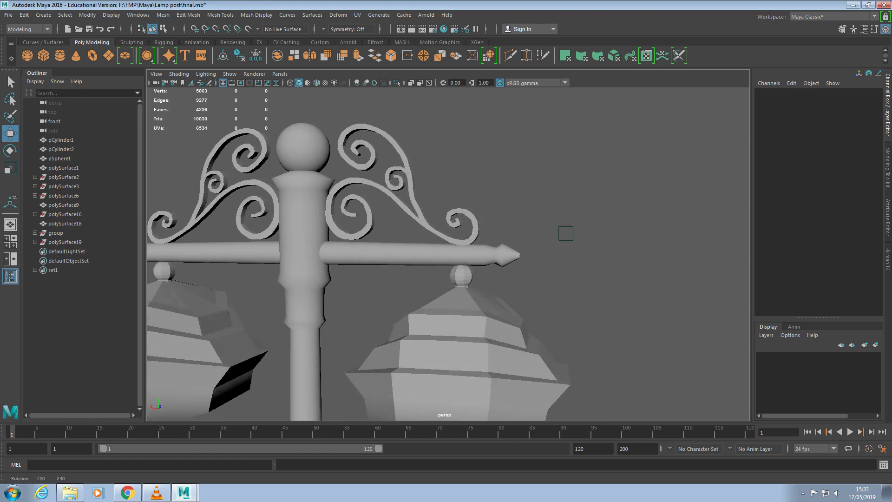
{"action": "scroll", "coordinate": [495, 251], "scroll_direction": "down", "scroll_amount": 2}
{"action": "key", "text": "ctrl+z"}
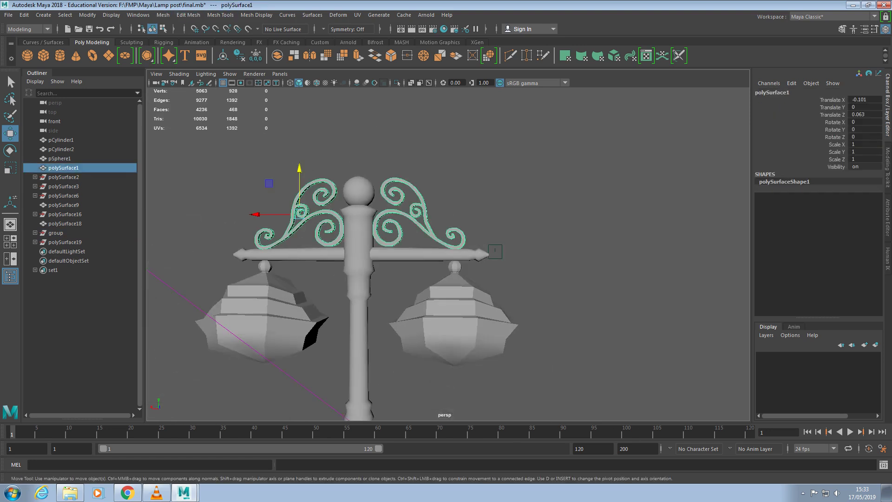
{"action": "right_click_drag", "start_coordinate": [370, 219], "coordinate": [405, 184]}
Step: Select all polySurface1 edges and apply Soften Edge to them
{"action": "left_click", "coordinate": [256, 15]}
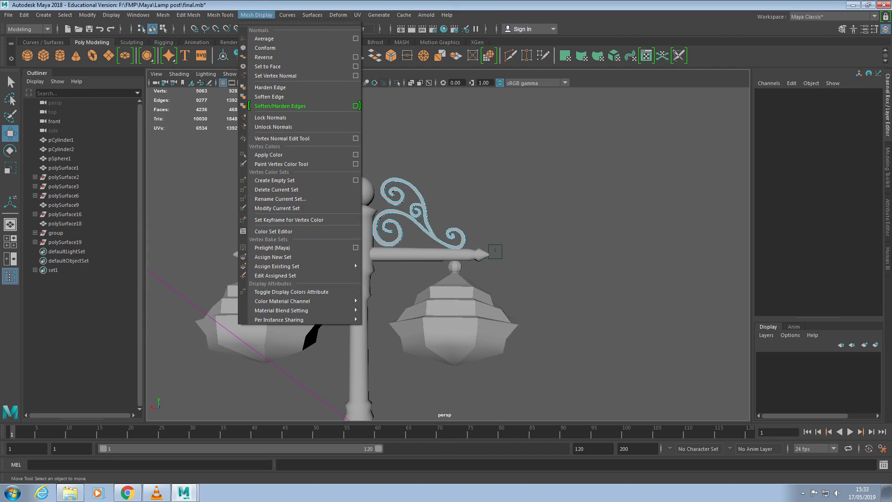
{"action": "left_click", "coordinate": [279, 106]}
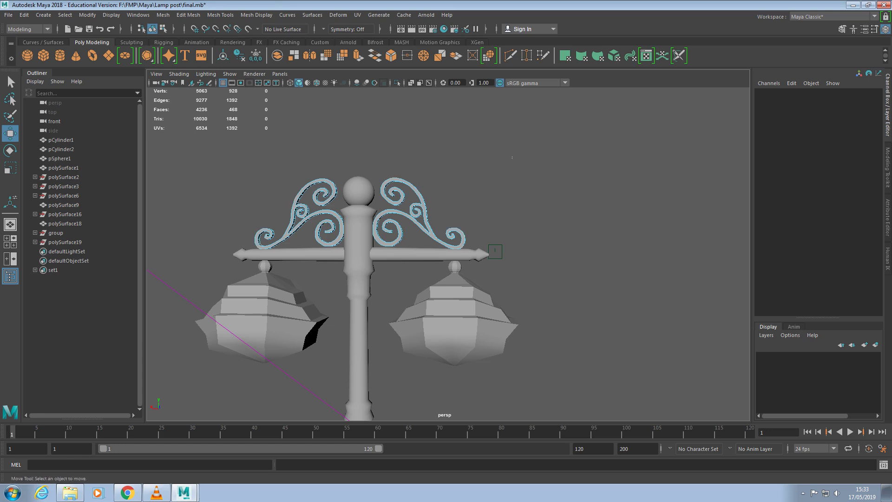
{"action": "left_click", "coordinate": [309, 209]}
{"action": "left_click", "coordinate": [220, 15]}
{"action": "left_click", "coordinate": [257, 15]}
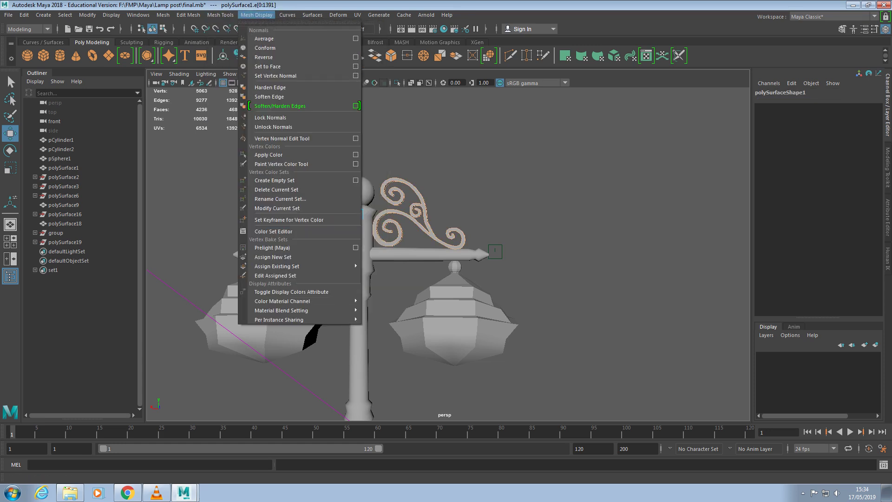
{"action": "left_click", "coordinate": [269, 97]}
Step: Orbit to inspect the softened swirls and select the post column pasted__pCylinder1
{"action": "scroll", "coordinate": [448, 246], "scroll_direction": "up", "scroll_amount": 3}
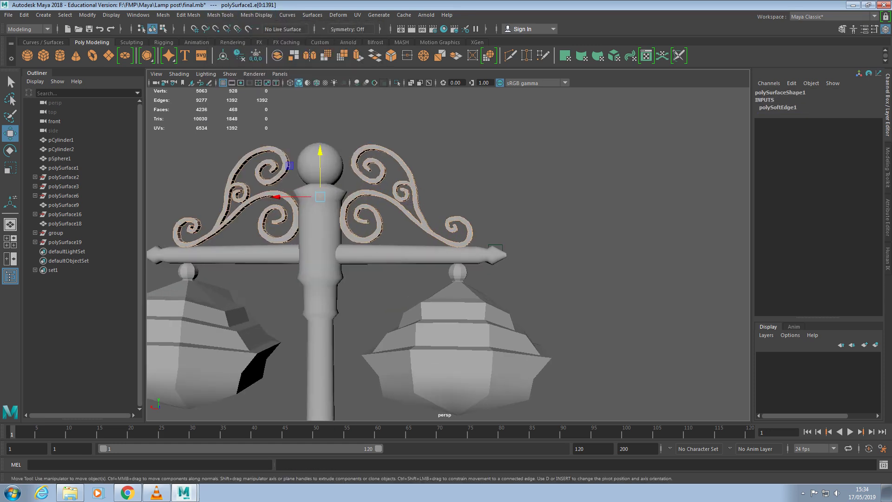
{"action": "left_click_drag", "start_coordinate": [495, 247], "coordinate": [442, 128], "text": "alt"}
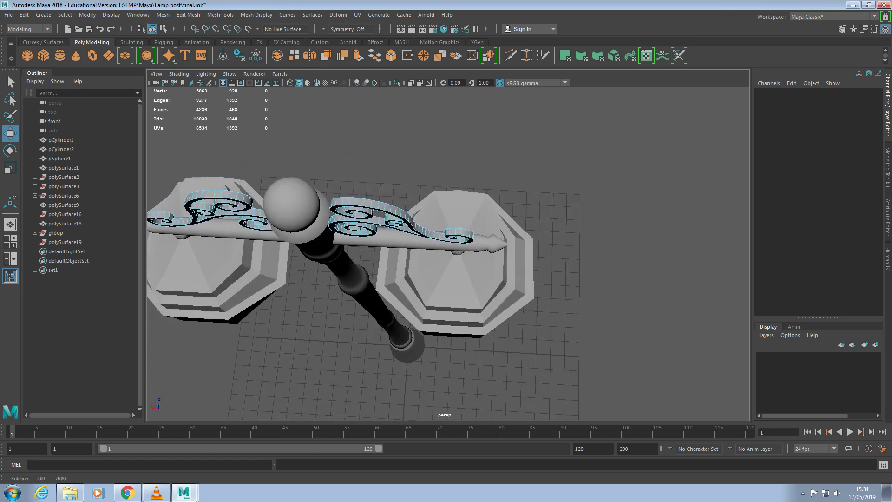
{"action": "middle_click_drag", "start_coordinate": [442, 129], "coordinate": [442, 128], "text": "alt"}
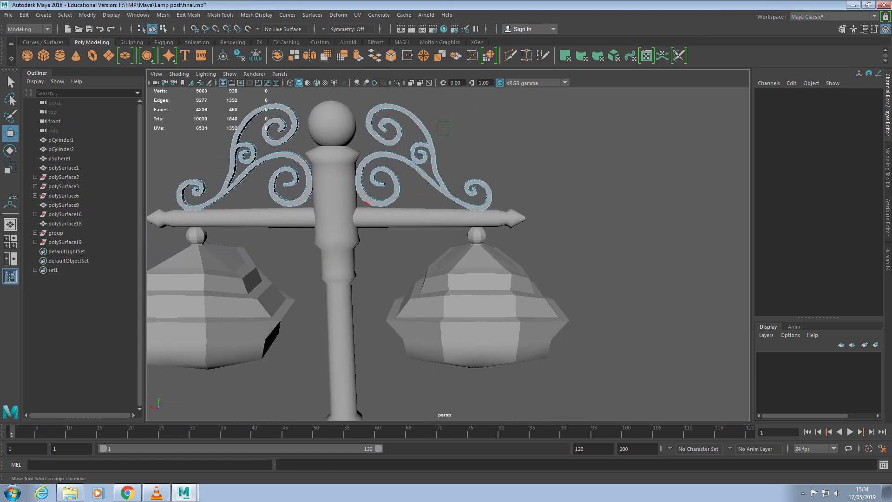
{"action": "key", "text": "ctrl+z"}
{"action": "right_click", "coordinate": [337, 155]}
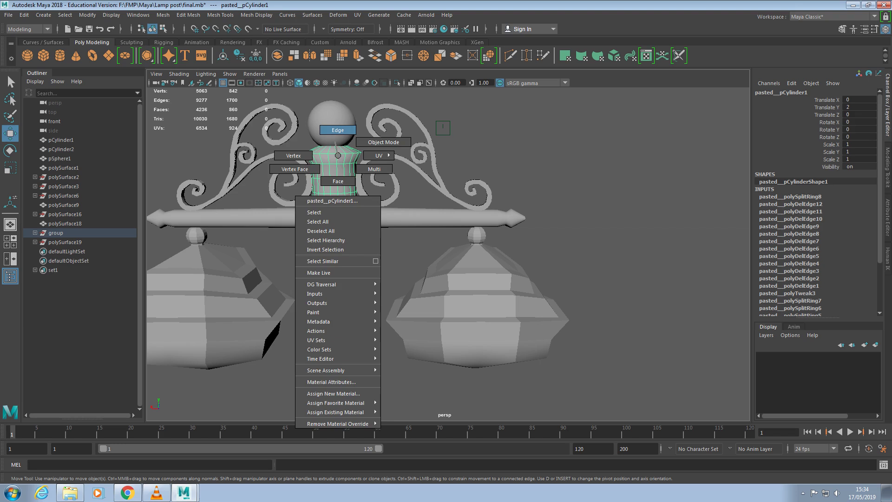
Step: Select the top edge loop and edges of the post column for bevelling
{"action": "left_click", "coordinate": [338, 130]}
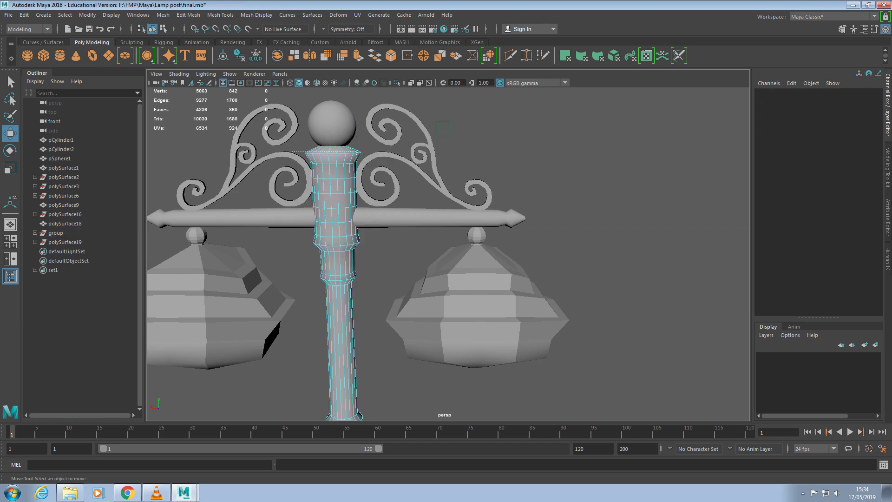
{"action": "double_click", "coordinate": [343, 152]}
{"action": "left_click", "coordinate": [342, 160]}
{"action": "left_click", "coordinate": [347, 153]}
{"action": "scroll", "coordinate": [348, 153], "scroll_direction": "up", "scroll_amount": 2}
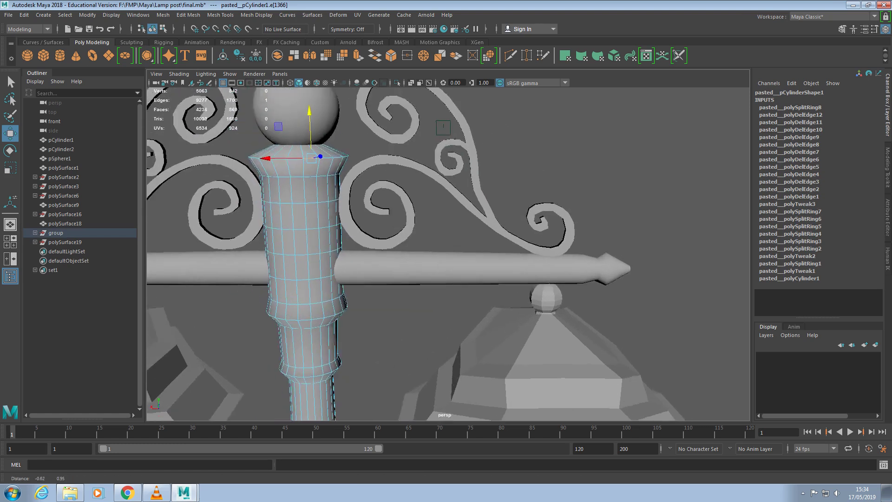
{"action": "scroll", "coordinate": [448, 250], "scroll_direction": "up", "scroll_amount": 5}
{"action": "left_click", "coordinate": [291, 233], "text": "shift"}
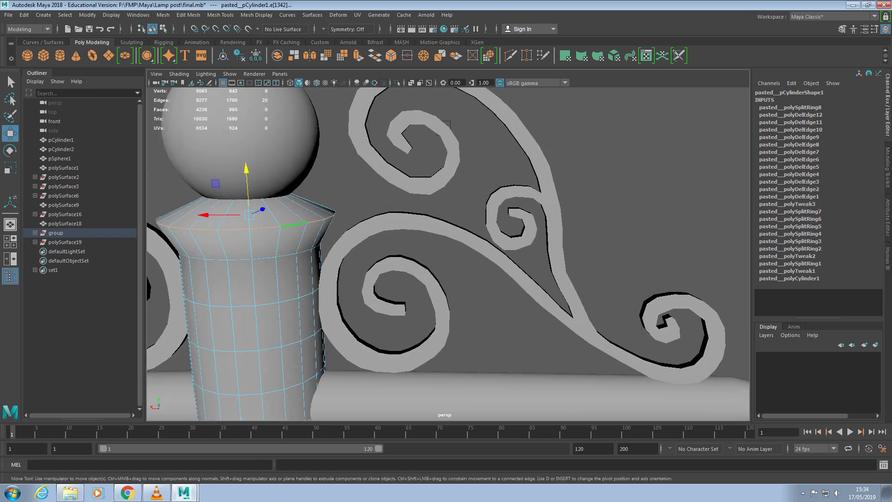
{"action": "scroll", "coordinate": [444, 125], "scroll_direction": "down", "scroll_amount": 3}
{"action": "left_click", "coordinate": [220, 15]}
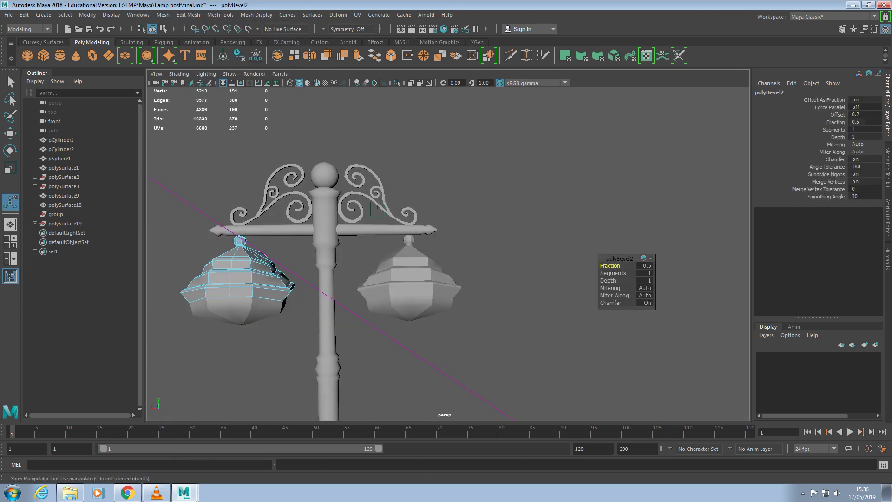
Step: Set polyBevel2 Segments to 4 at fraction 0.5
{"action": "left_click", "coordinate": [612, 273]}
{"action": "middle_click_drag", "start_coordinate": [613, 273], "coordinate": [636, 273]}
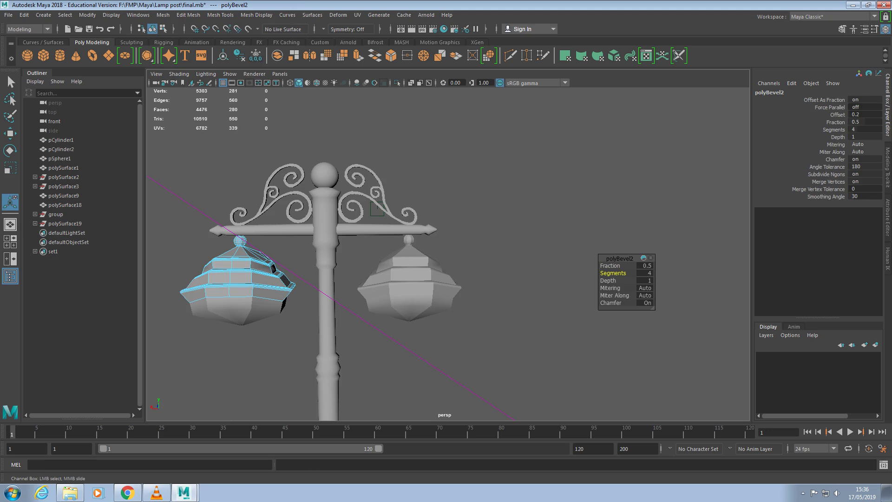
{"action": "scroll", "coordinate": [506, 260], "scroll_direction": "up", "scroll_amount": 2}
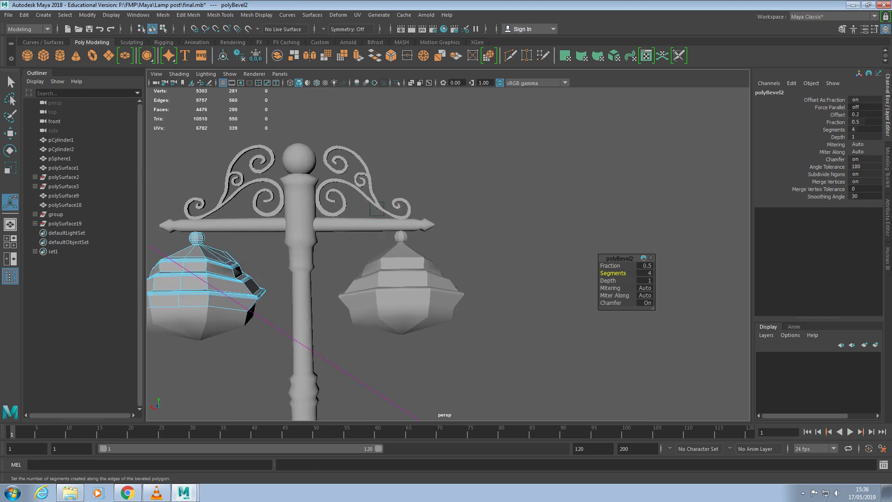
{"action": "scroll", "coordinate": [448, 251], "scroll_direction": "up", "scroll_amount": 2}
{"action": "scroll", "coordinate": [448, 251], "scroll_direction": "up", "scroll_amount": 1}
Step: Orbit around to inspect the bevelled lamp shades
{"action": "left_click_drag", "start_coordinate": [448, 251], "coordinate": [429, 251], "text": "alt"}
{"action": "left_click", "coordinate": [557, 380]}
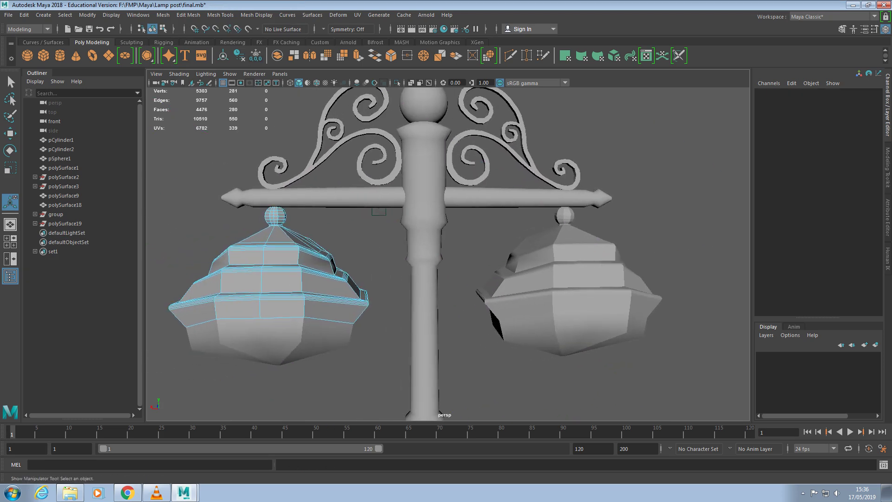
{"action": "right_click_drag", "start_coordinate": [379, 211], "coordinate": [398, 205]}
{"action": "key", "text": "q"}
{"action": "left_click", "coordinate": [378, 211]}
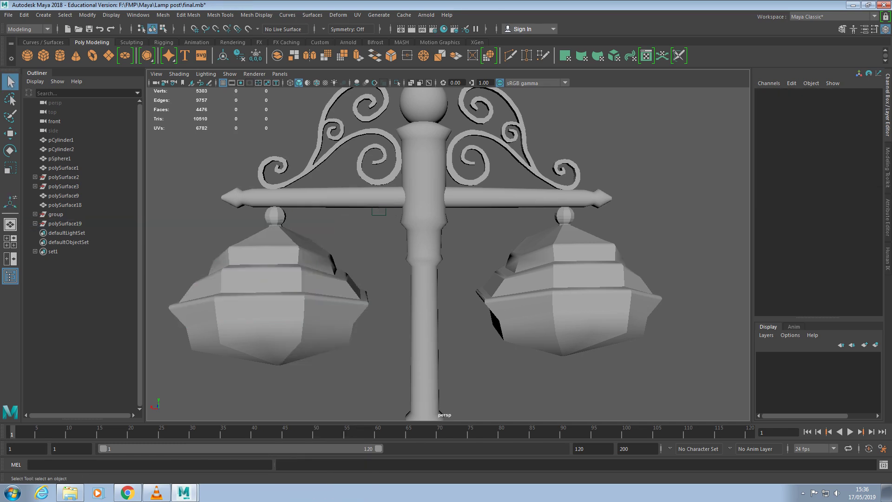
{"action": "left_click_drag", "start_coordinate": [379, 211], "coordinate": [353, 219], "text": "alt"}
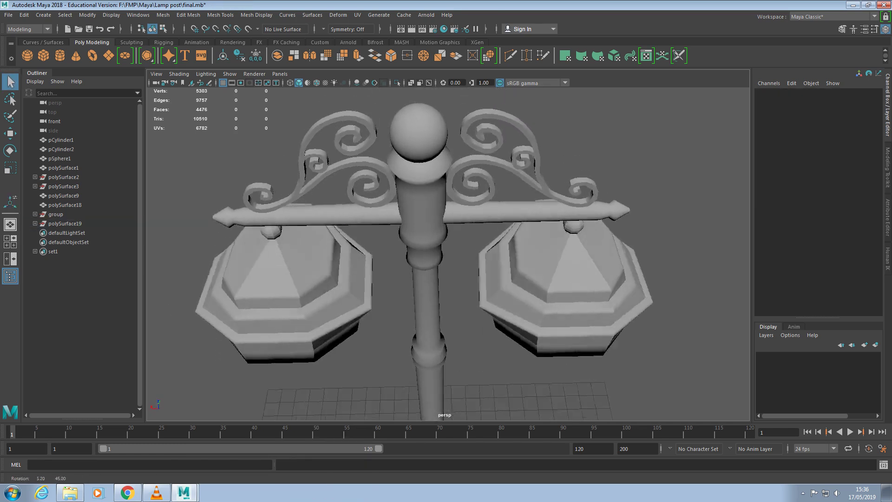
Step: Select the post column pasted__pCylinder1 and zoom in on its ball top
{"action": "left_click", "coordinate": [297, 279]}
{"action": "left_click_drag", "start_coordinate": [448, 251], "coordinate": [395, 270], "text": "alt"}
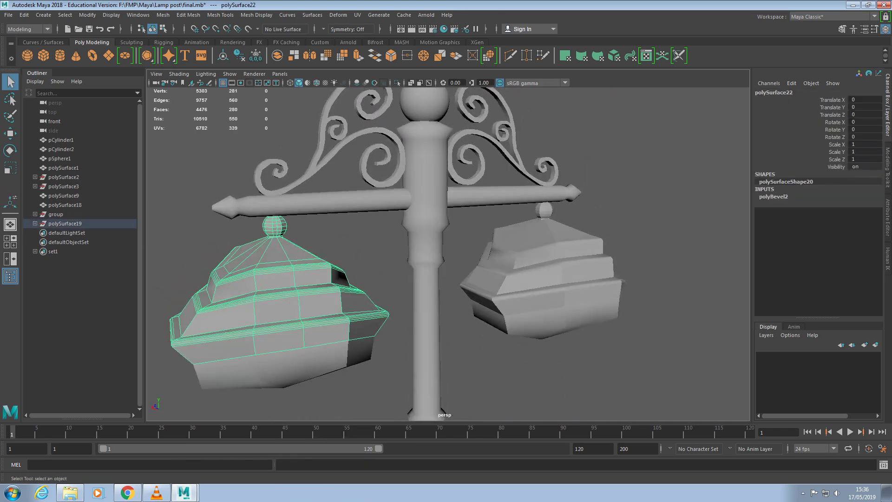
{"action": "left_click", "coordinate": [557, 381]}
{"action": "left_click_drag", "start_coordinate": [557, 381], "coordinate": [534, 371], "text": "alt"}
{"action": "left_click_drag", "start_coordinate": [418, 260], "coordinate": [442, 261], "text": "alt"}
{"action": "left_click", "coordinate": [422, 279]}
{"action": "right_click_drag", "start_coordinate": [421, 278], "coordinate": [446, 279], "text": "alt"}
{"action": "right_click_drag", "start_coordinate": [325, 224], "coordinate": [336, 225], "text": "alt"}
{"action": "right_click", "coordinate": [335, 224]}
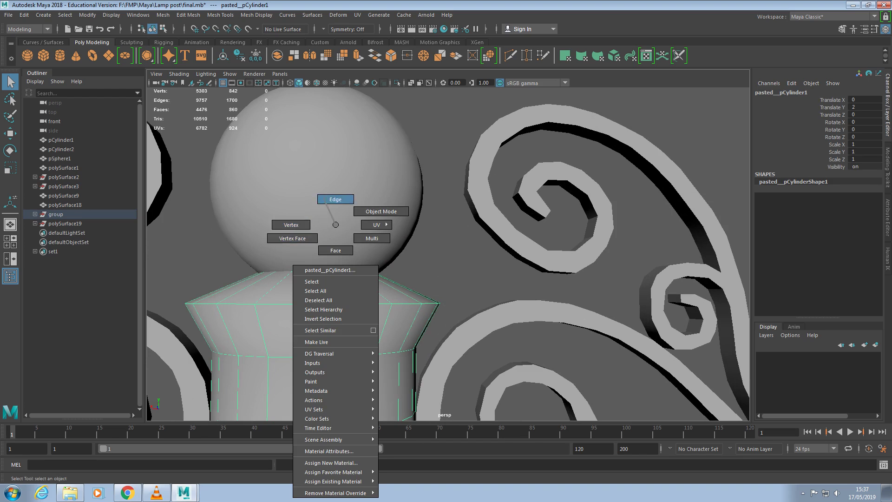
Step: Select two top-rim edges of the post, then view the reopened final.mb lamp post
{"action": "right_click_drag", "start_coordinate": [325, 298], "coordinate": [335, 198]}
{"action": "left_click", "coordinate": [325, 304]}
{"action": "left_click", "coordinate": [278, 304]}
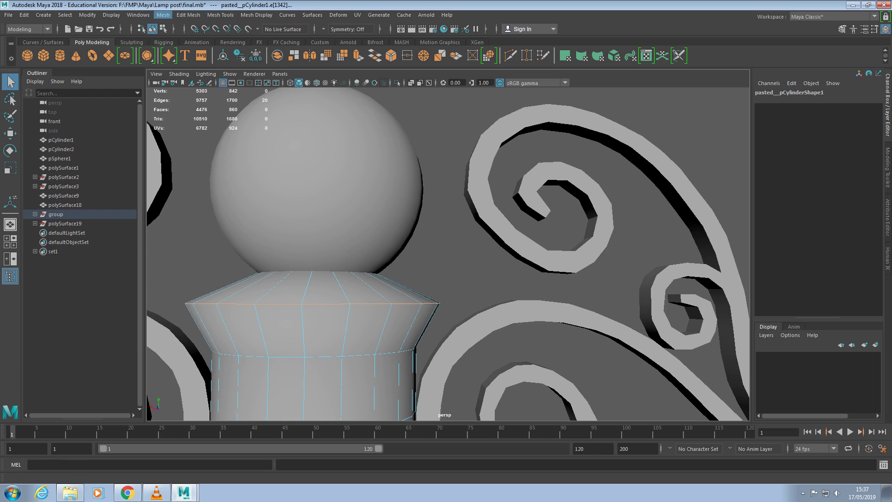
{"action": "left_click", "coordinate": [163, 15]}
{"action": "mouse_move", "coordinate": [188, 15]}
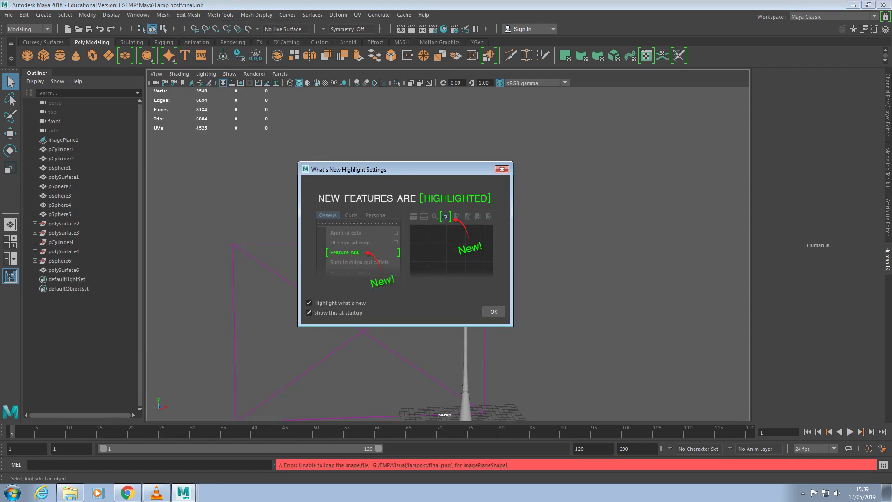
{"action": "left_click", "coordinate": [501, 169]}
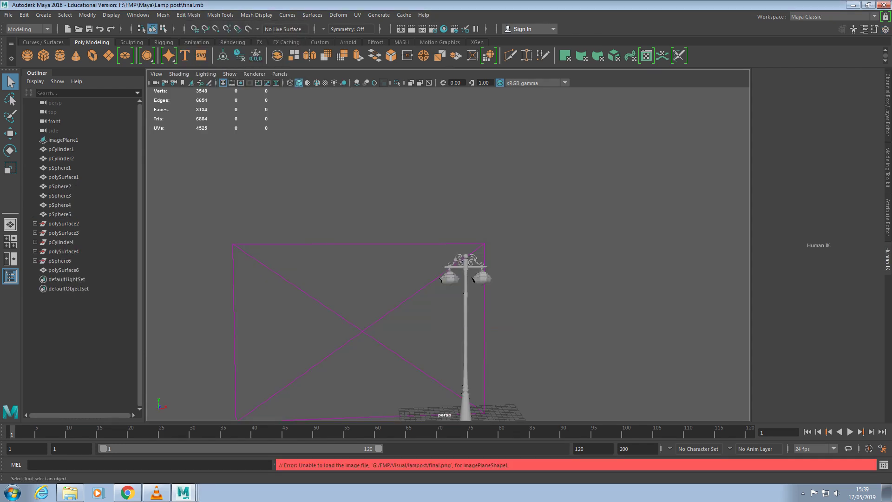
{"action": "scroll", "coordinate": [513, 279], "scroll_direction": "up", "scroll_amount": 4}
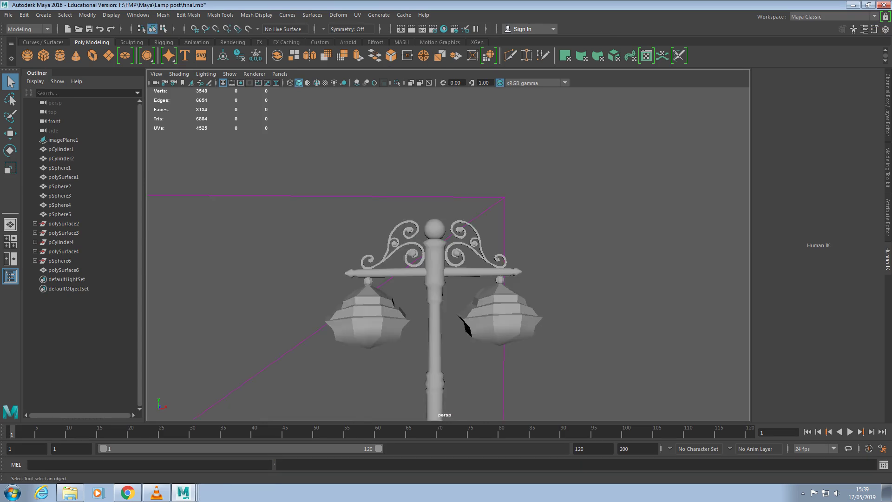